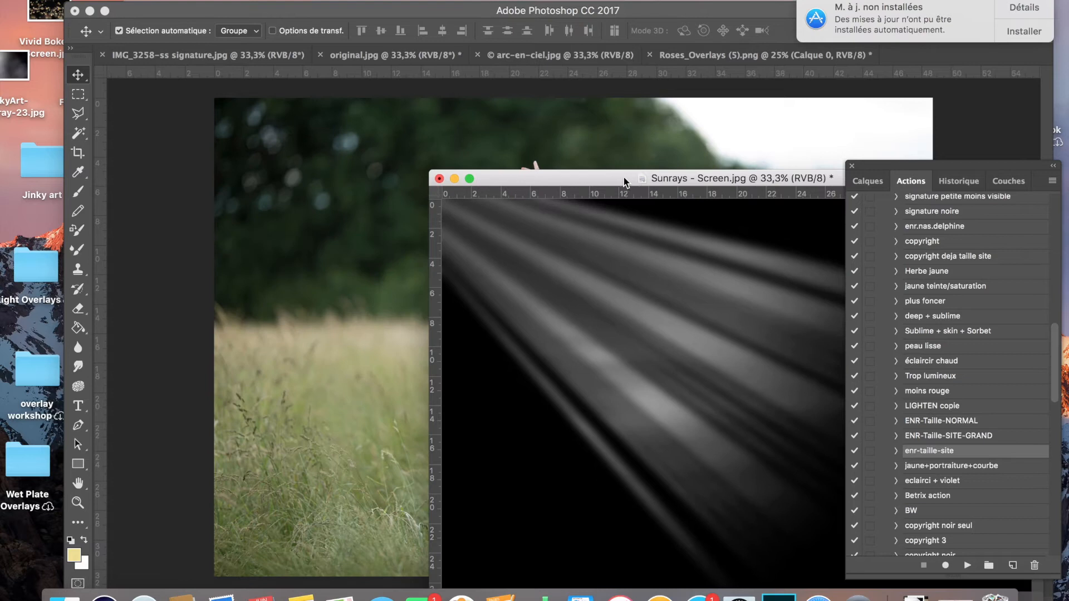
- Copy the Sunrays - Screen.jpg image into original.jpg as a new layer over the photo
left_click(867, 181)
left_click_drag(516, 179, 508, 144)
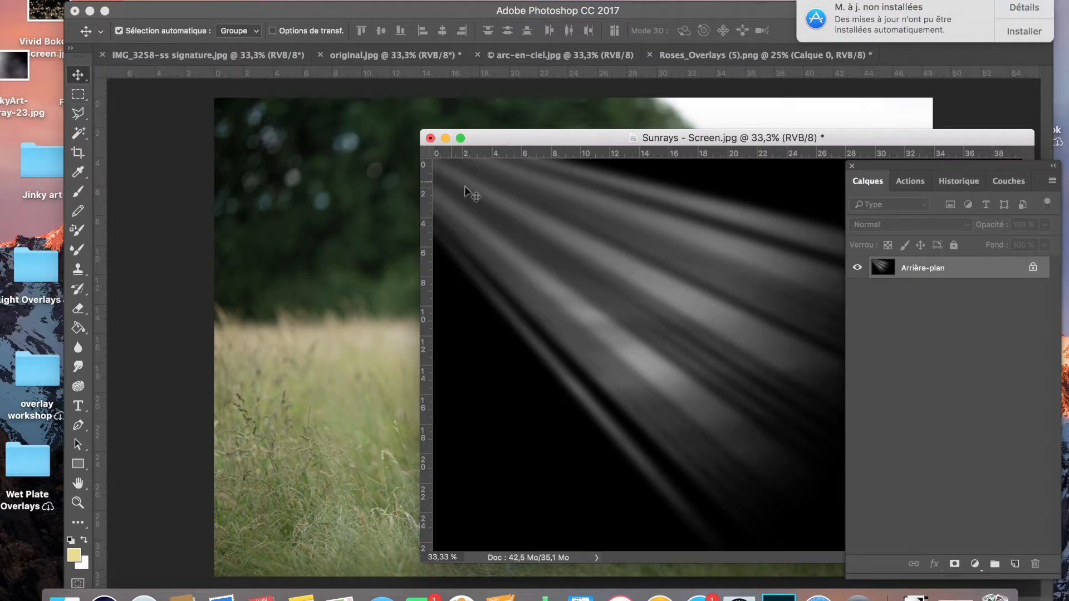
left_click_drag(538, 205, 362, 214)
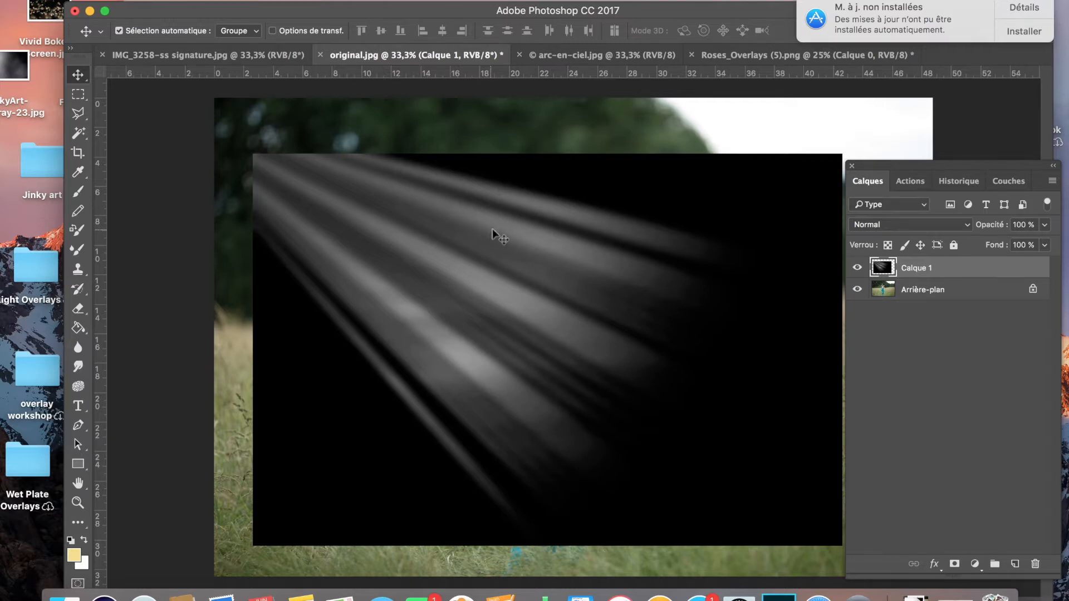
left_click_drag(495, 232, 490, 210)
- Flip the sunray layer horizontally so the beams come from the upper right
left_click(128, 0)
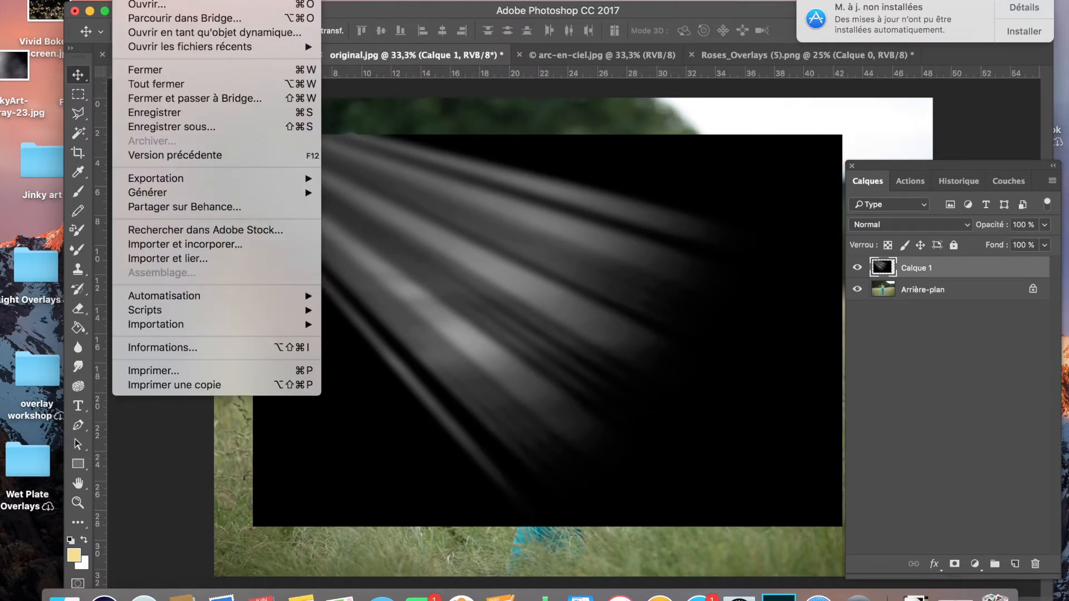
mouse_move(179, 0)
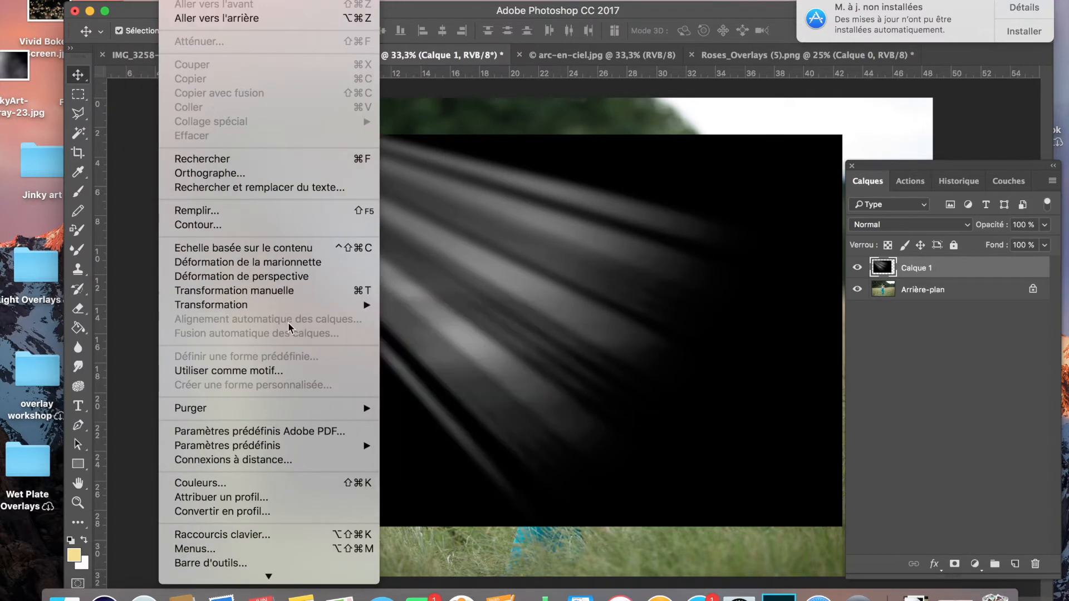
mouse_move(334, 304)
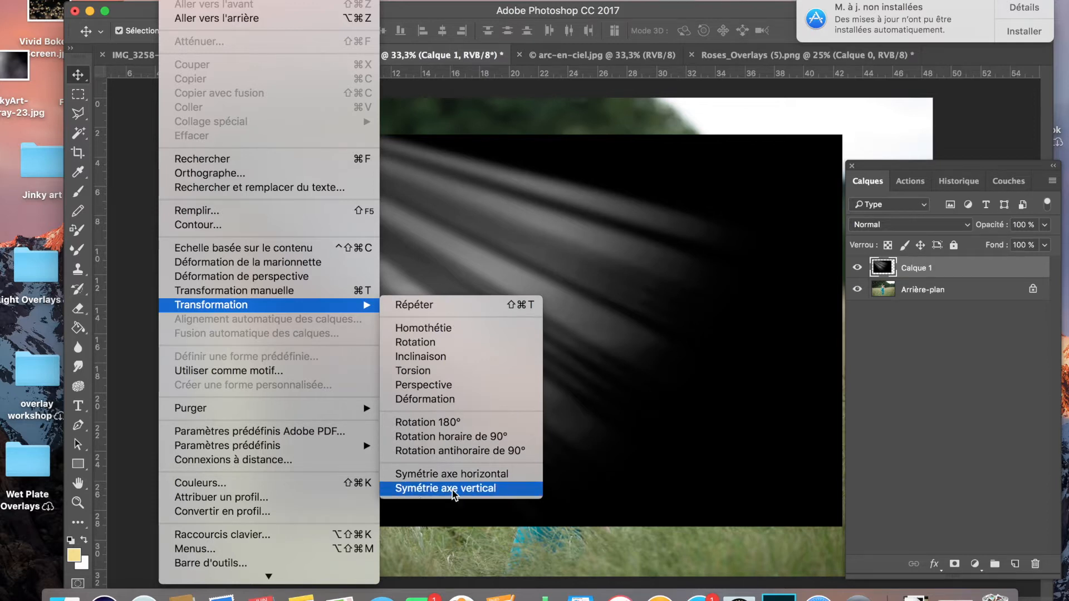
left_click(461, 474)
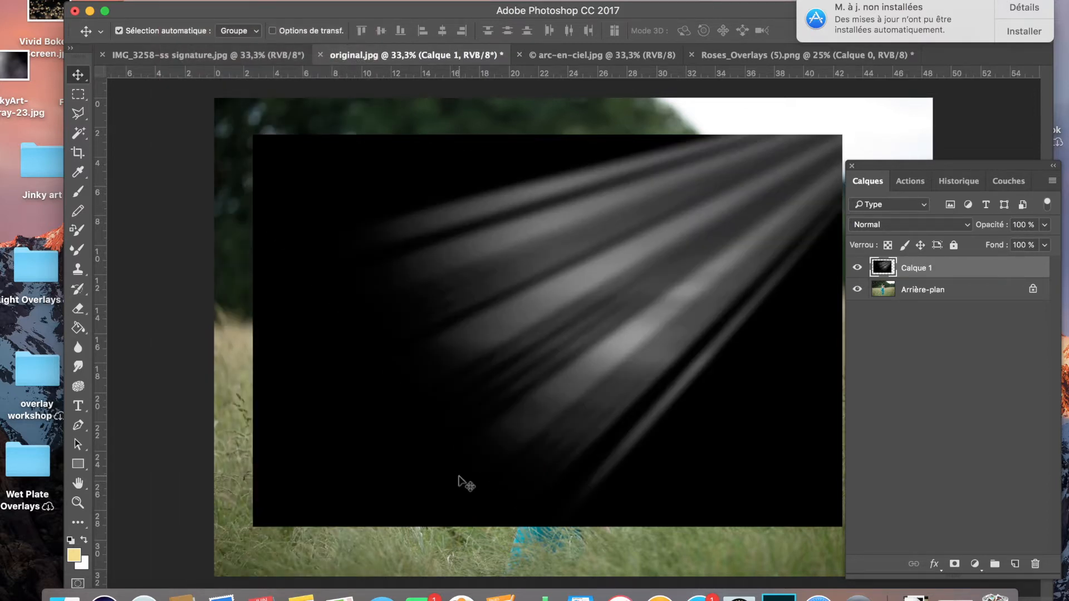
- Align the sunray layer with the photo's upper-right corner and scale it to about 123.5% to cover the whole photo
left_click_drag(520, 299, 615, 270)
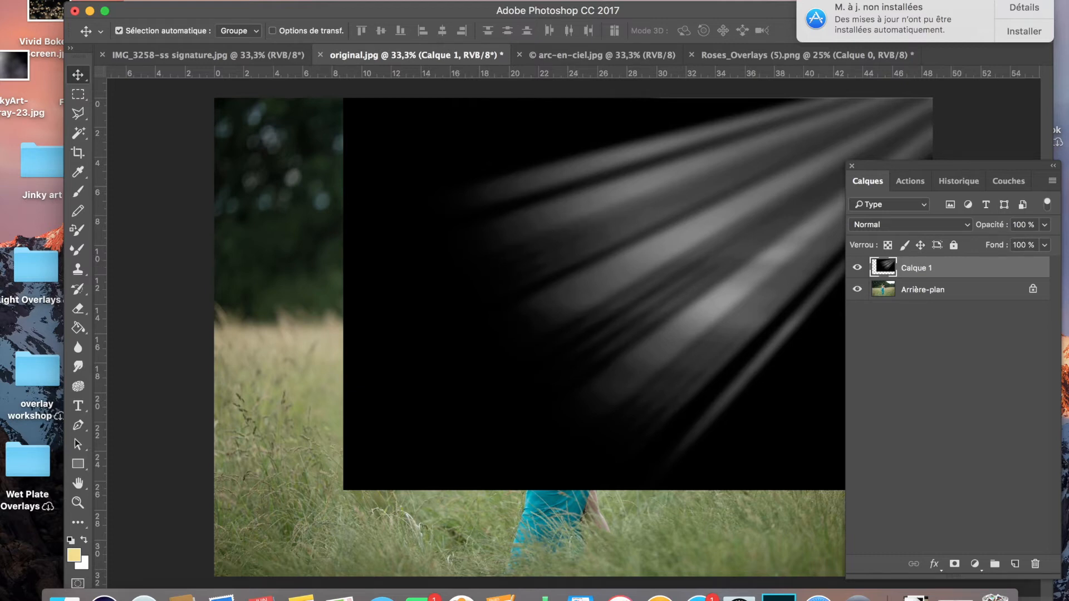
left_click(178, 0)
mouse_move(321, 305)
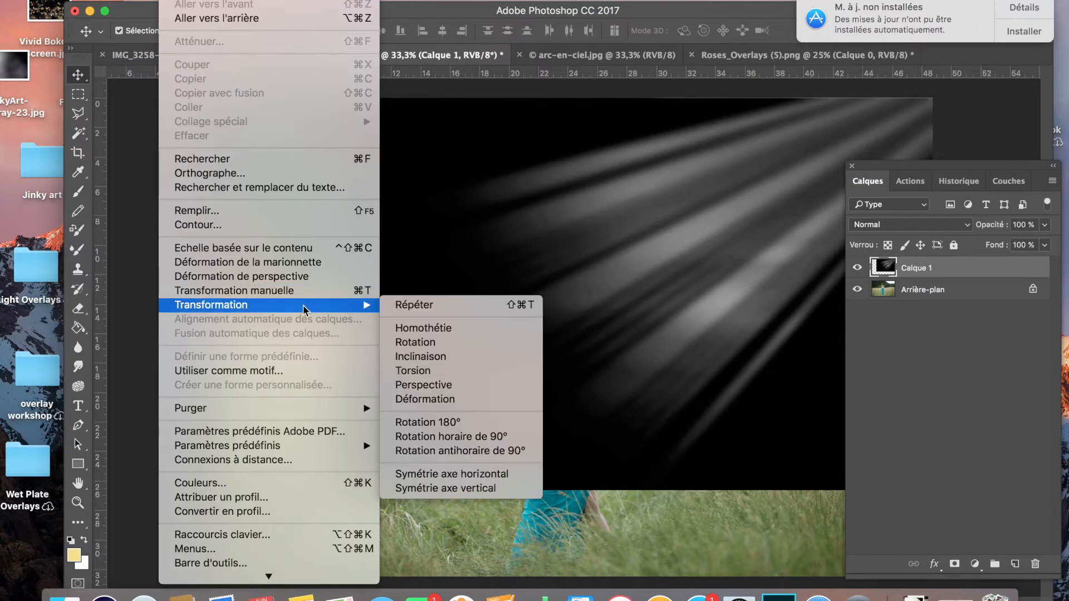
left_click(434, 327)
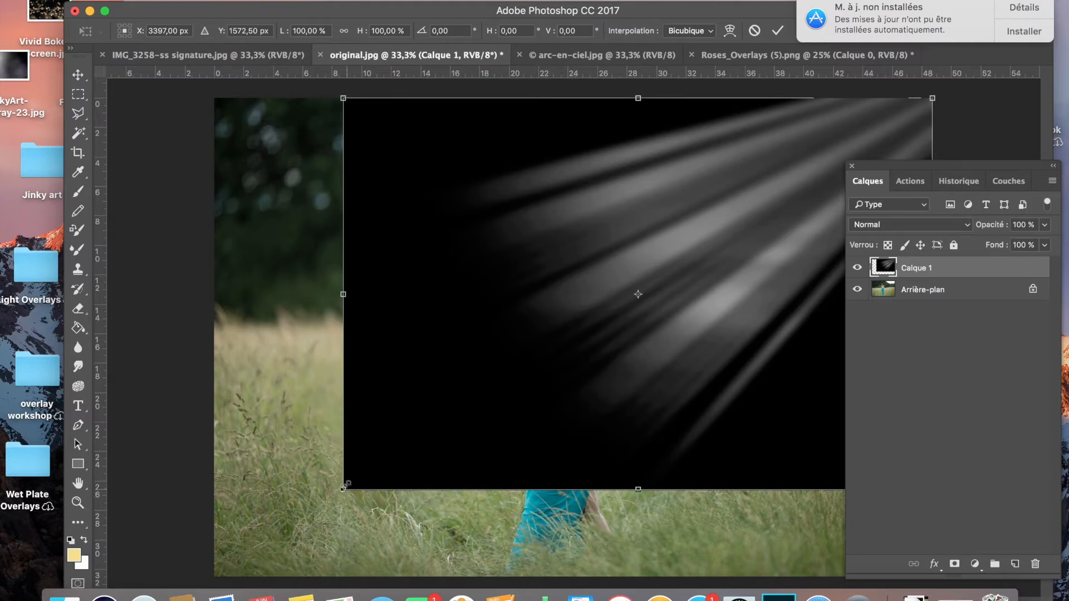
left_click_drag(342, 491, 205, 582)
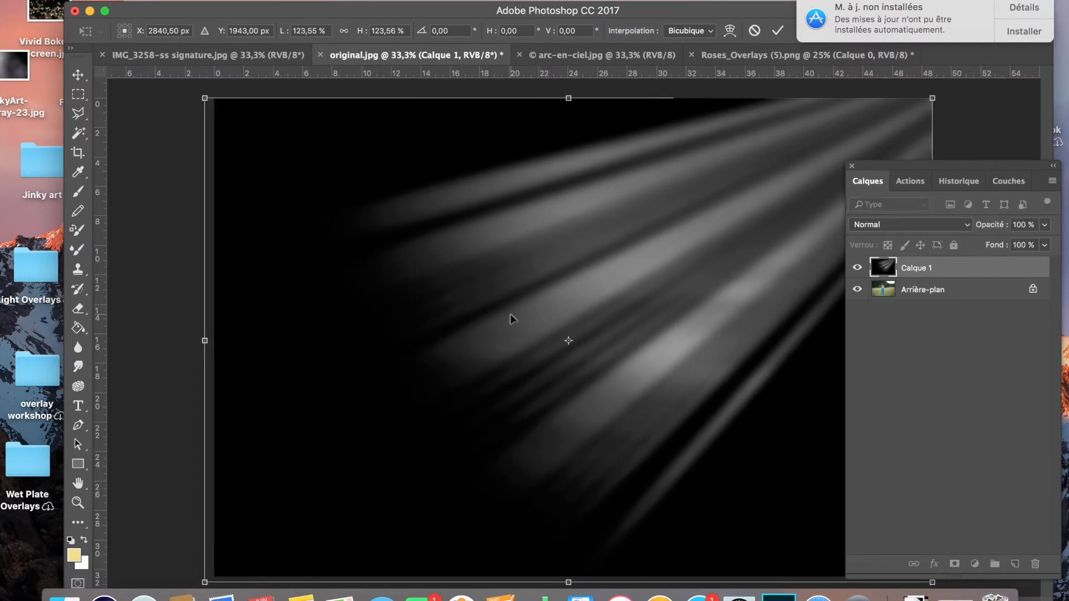
key("Return")
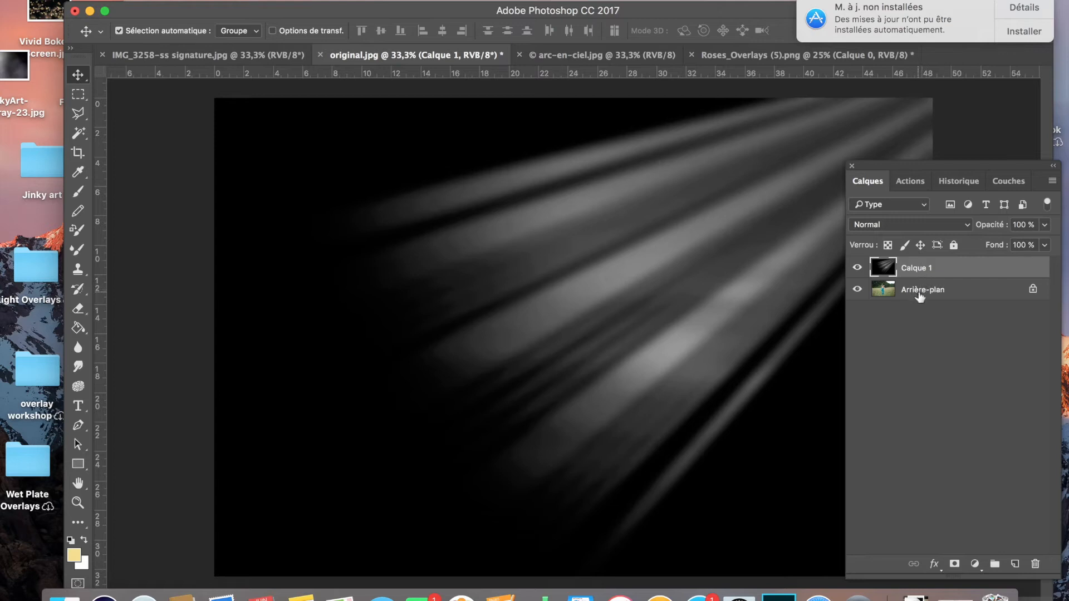
- Check the photo beneath the sunray layer and set the layer's blend mode to Superposition
left_click(857, 268)
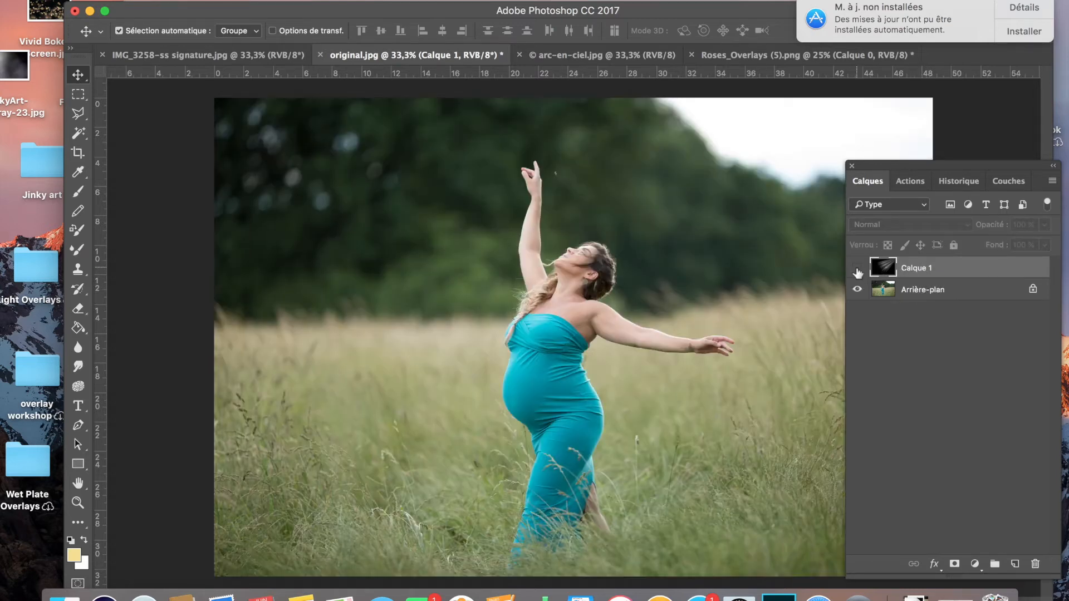
left_click(857, 270)
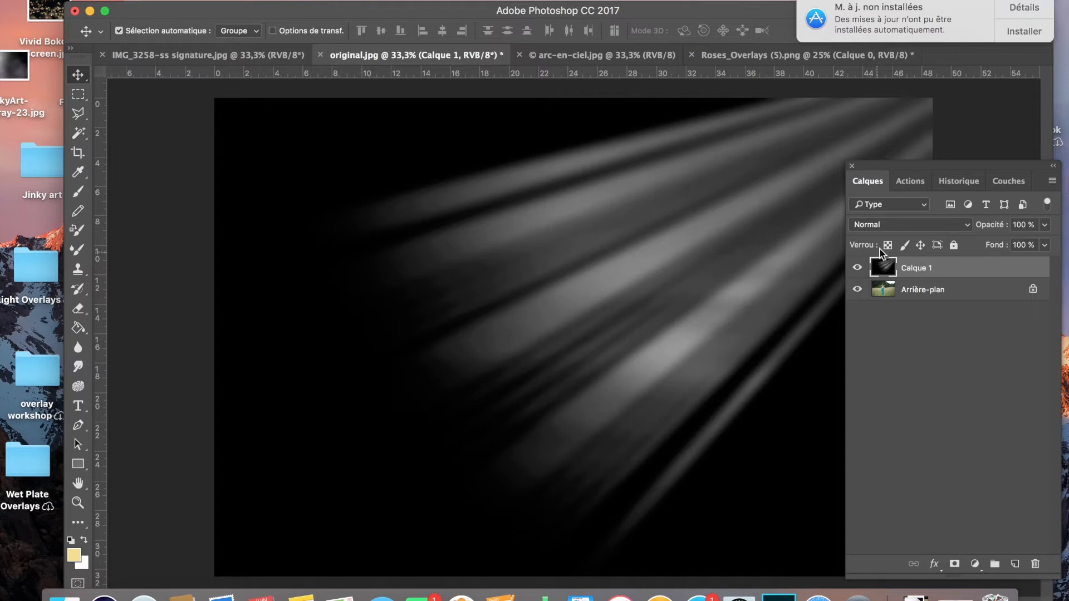
left_click(955, 226)
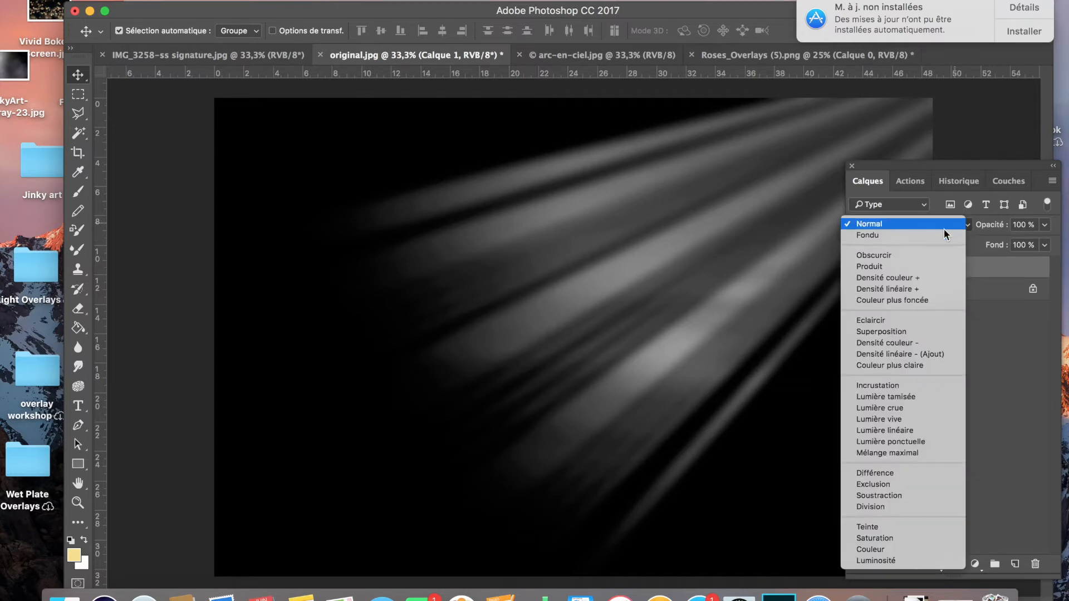
left_click(906, 332)
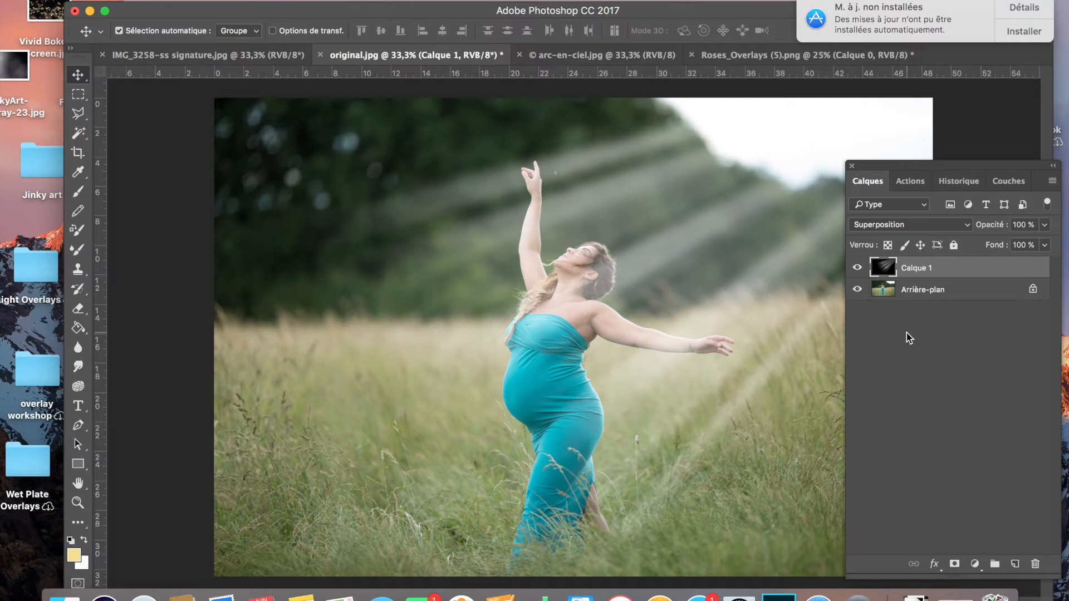
- Try the Incrustation and Lumière tamisée blend modes on the sunray layer, and restore Superposition
left_click(960, 227)
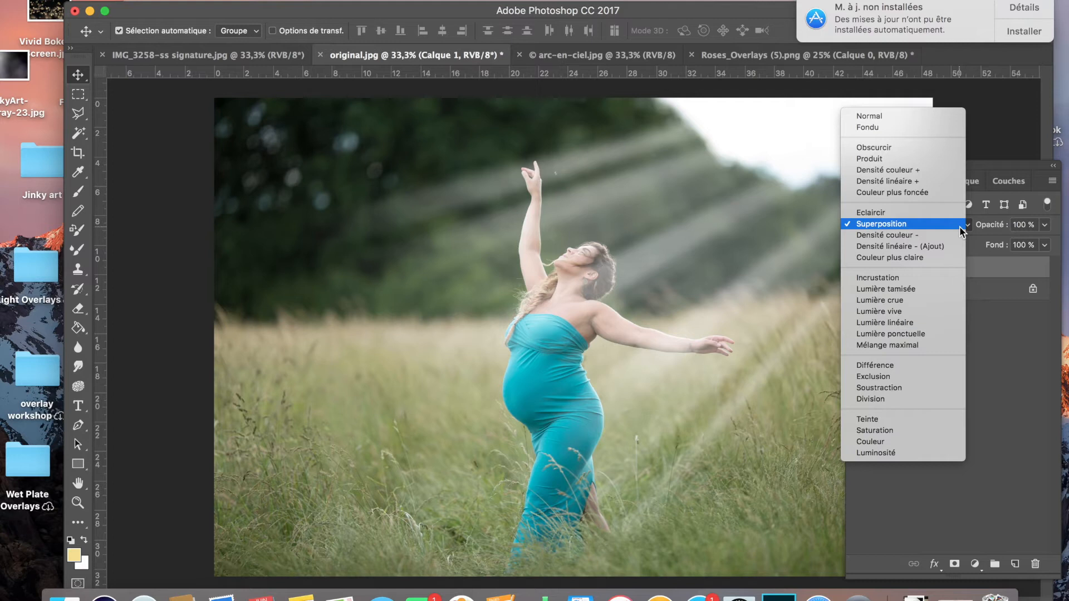
left_click(909, 276)
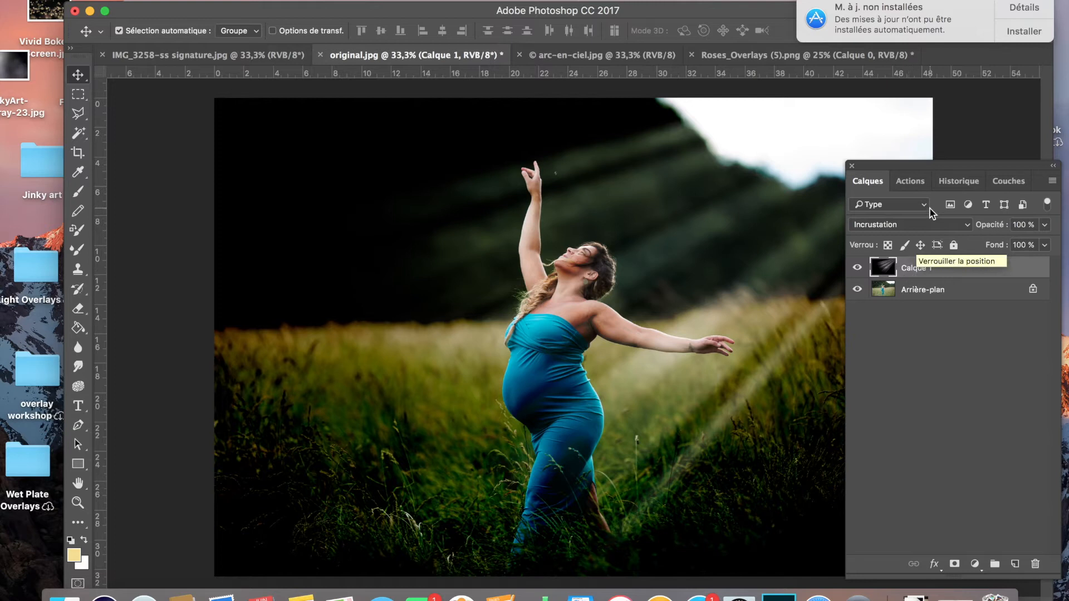
left_click(928, 225)
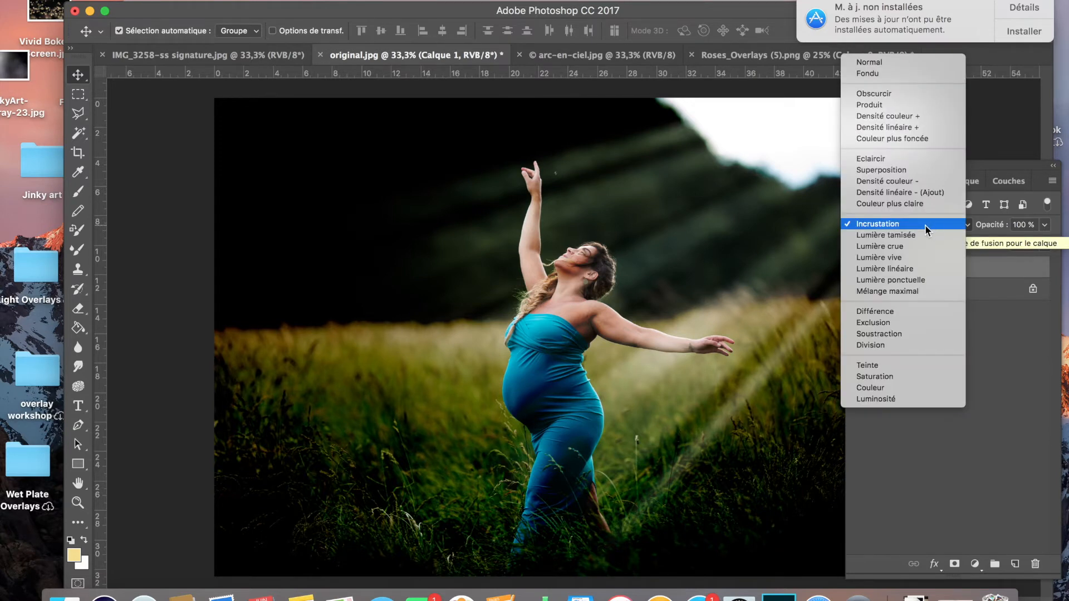
left_click(917, 236)
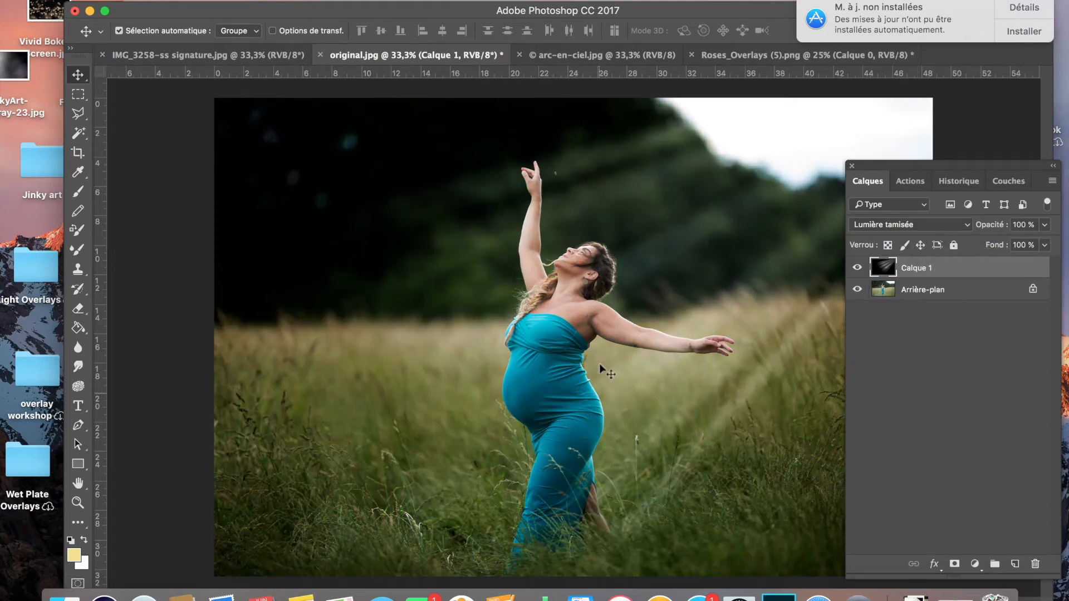
left_click(914, 230)
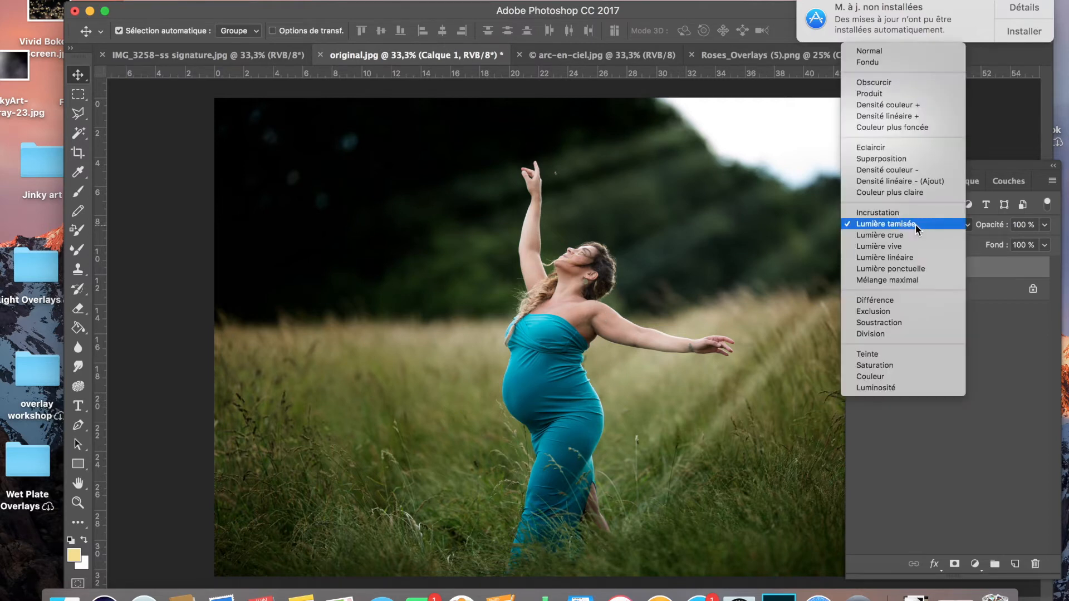
left_click(889, 160)
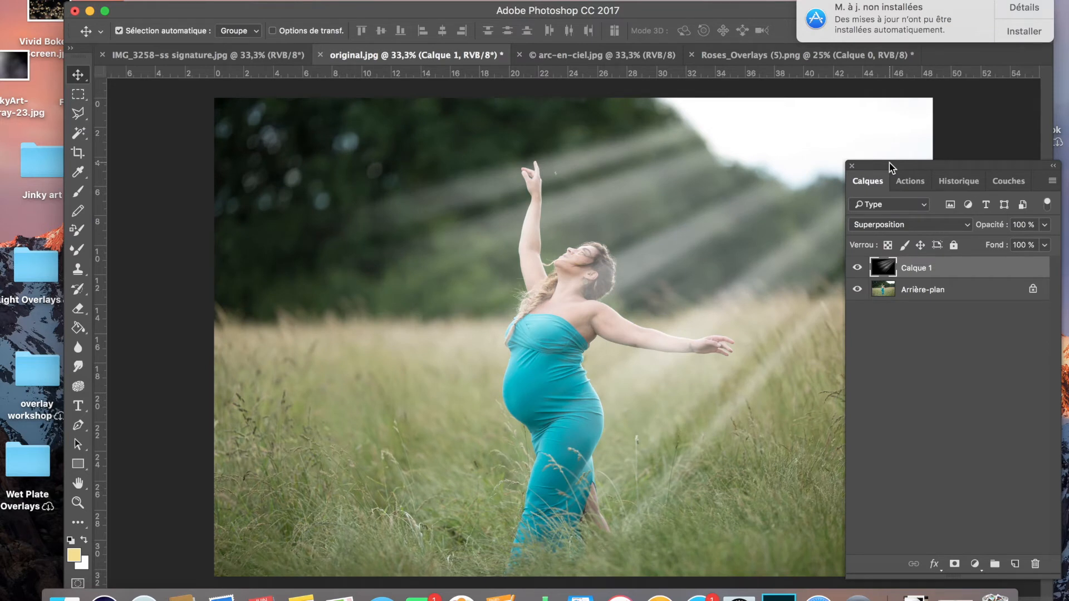
- Add a layer mask to the sunray layer and reduce the Brush size to 250
left_click_drag(891, 165, 926, 168)
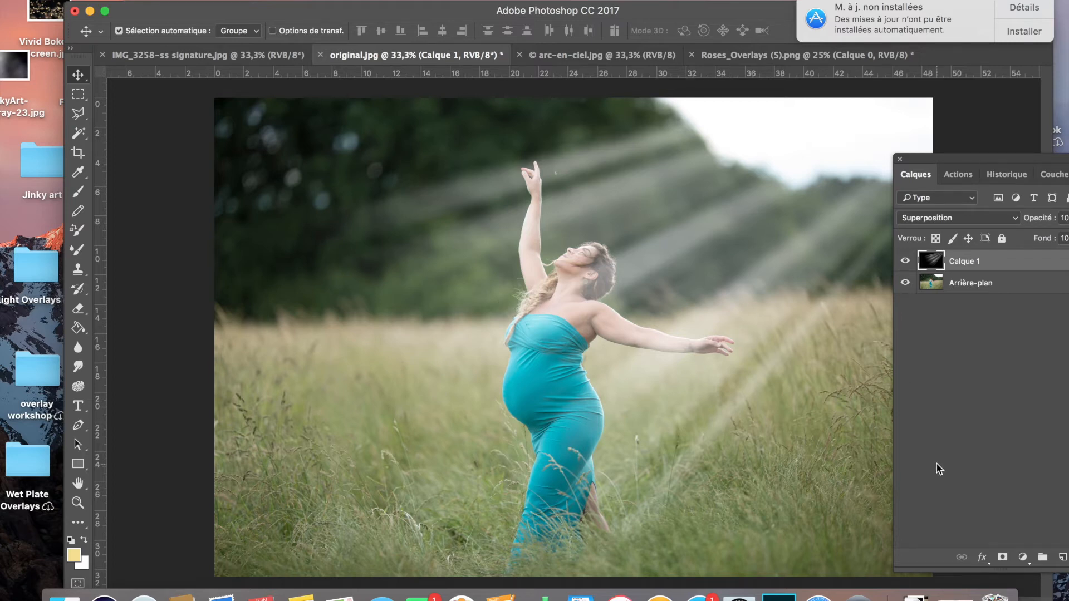
left_click(1002, 558)
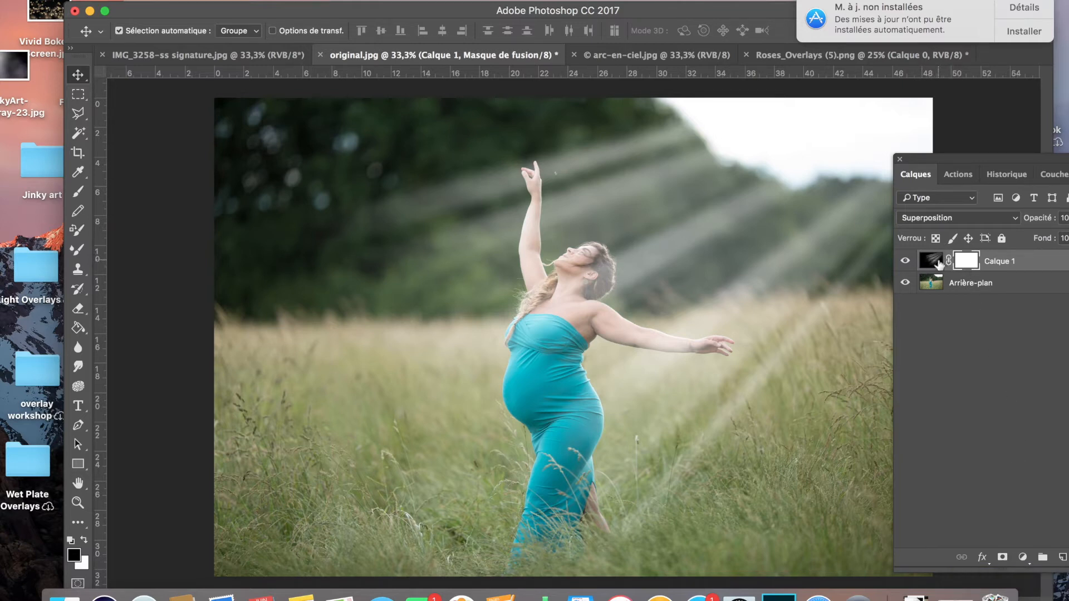
left_click(78, 191)
key("bracketleft")
key("bracketleft")
key("bracketleft")
key("bracketleft")
key("bracketleft")
key("bracketleft")
key("bracketleft")
key("bracketleft")
key("bracketleft")
key("bracketleft")
key("bracketleft")
key("bracketleft")
key("bracketleft")
key("bracketleft")
key("bracketleft")
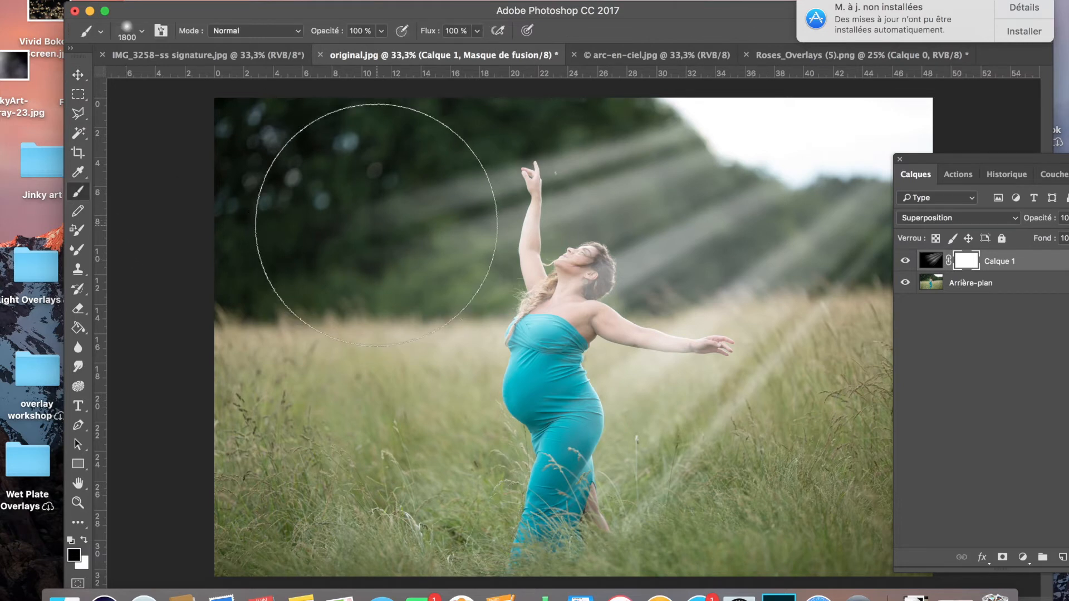
key("bracketleft")
key("bracketleft")
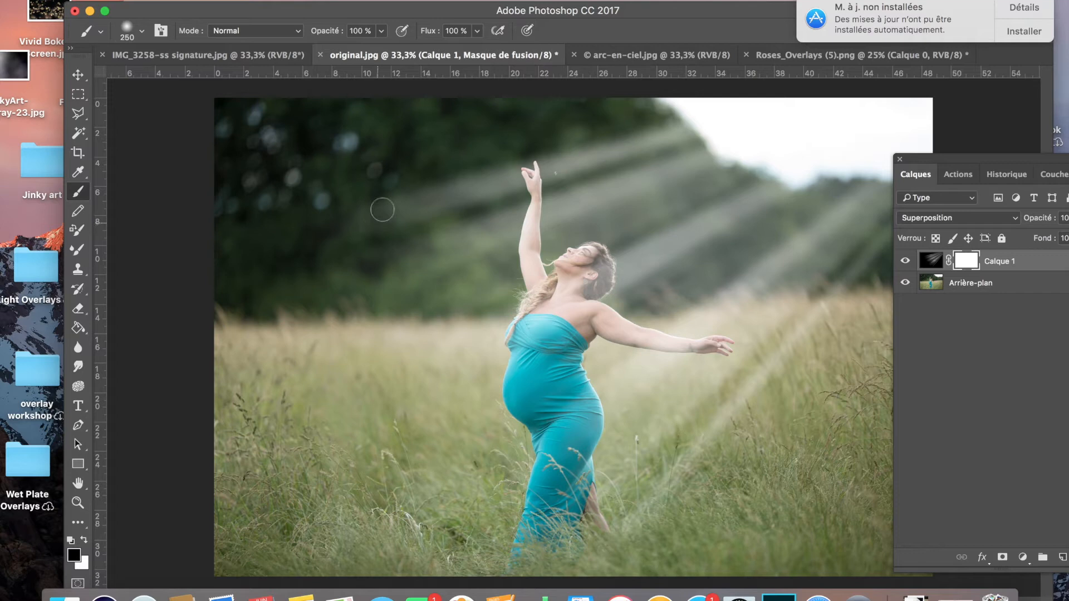
- Mask the rays off the woman's head and upper body by painting black at 46% and 76% brush opacity
mouse_move(380, 31)
left_mouse_down()
mouse_move(361, 49)
mouse_move(361, 77)
left_mouse_up()
mouse_move(591, 261)
left_mouse_down()
mouse_move(541, 321)
mouse_move(558, 289)
mouse_move(534, 336)
mouse_move(537, 423)
mouse_move(560, 362)
mouse_move(572, 380)
mouse_move(557, 473)
mouse_move(589, 300)
left_mouse_up()
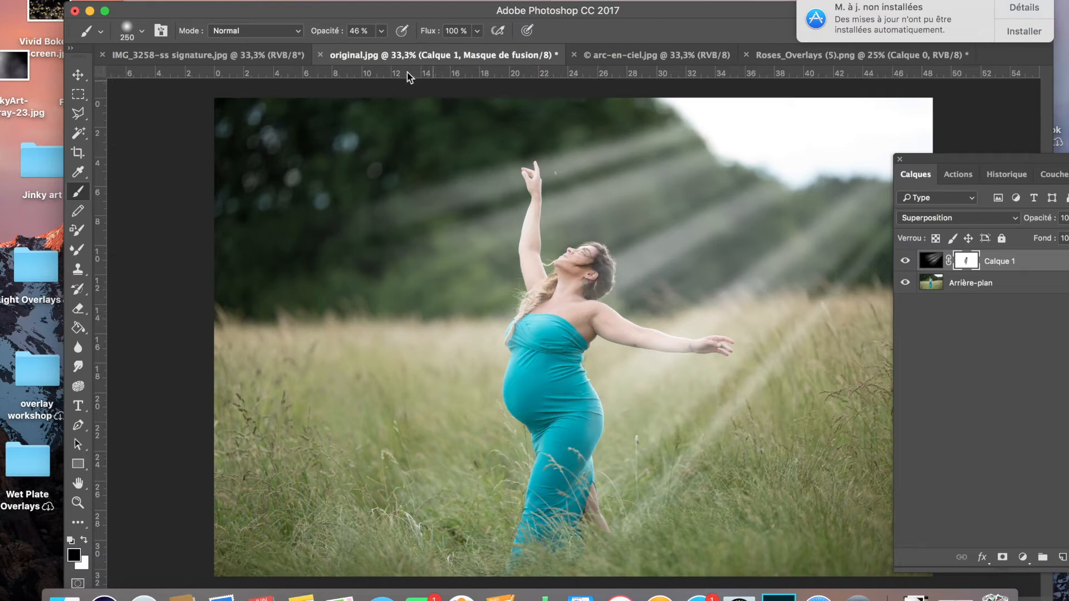
left_click(382, 32)
left_click_drag(380, 48, 402, 48)
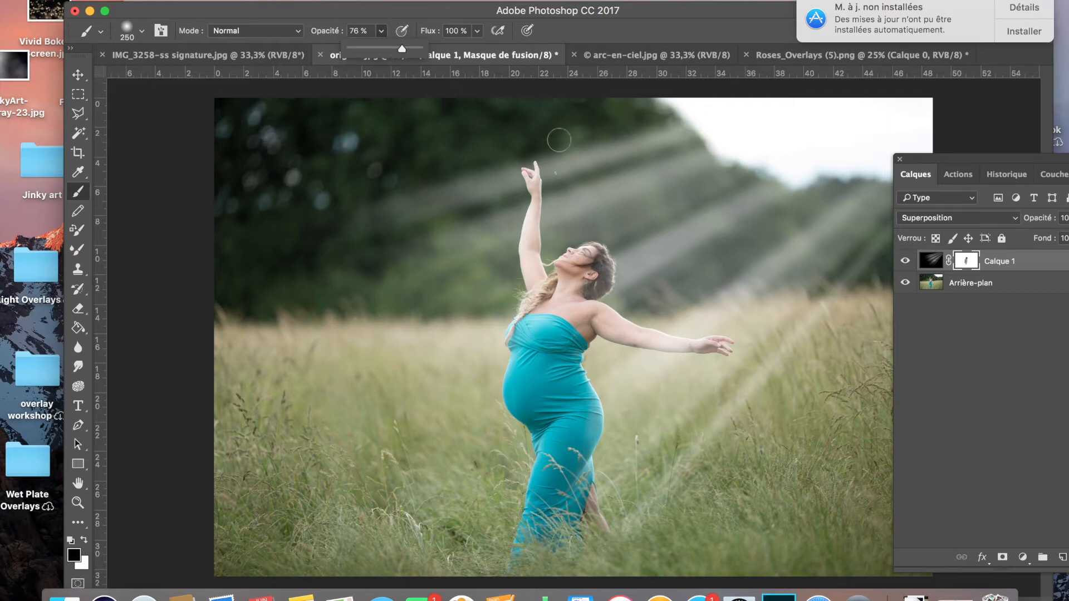
mouse_move(556, 286)
left_mouse_down()
mouse_move(526, 225)
mouse_move(531, 171)
mouse_move(538, 308)
mouse_move(578, 259)
mouse_move(595, 267)
mouse_move(593, 289)
mouse_move(600, 270)
mouse_move(597, 283)
mouse_move(555, 296)
mouse_move(553, 322)
mouse_move(586, 317)
mouse_move(624, 336)
mouse_move(726, 346)
mouse_move(674, 346)
mouse_move(603, 323)
left_mouse_up()
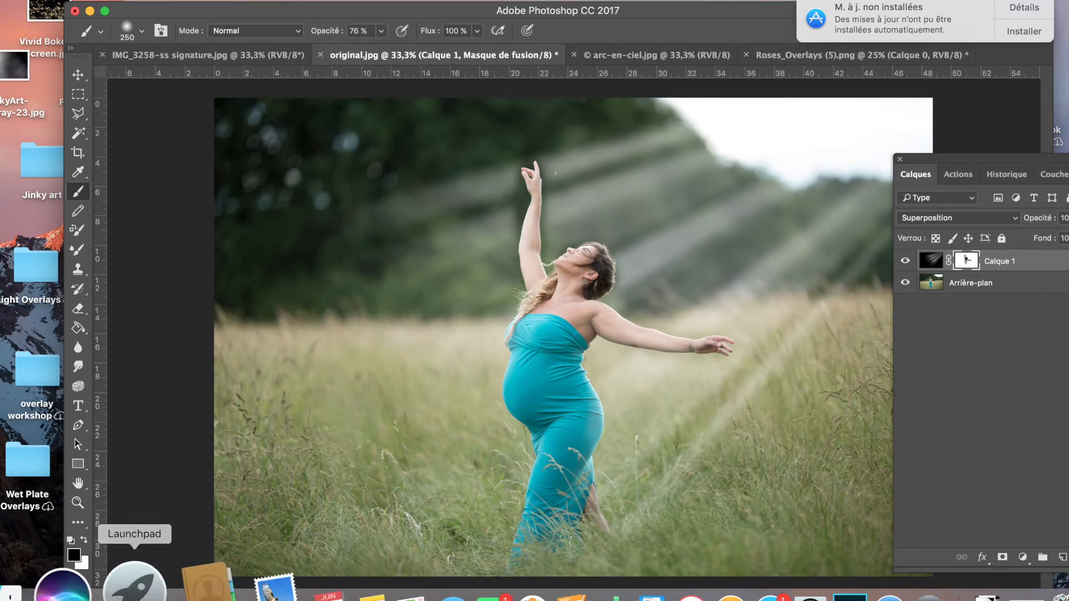
- Restore rays around the woman's raised arm by painting white on the mask at 29% brush opacity
left_click(86, 544)
left_click(86, 543)
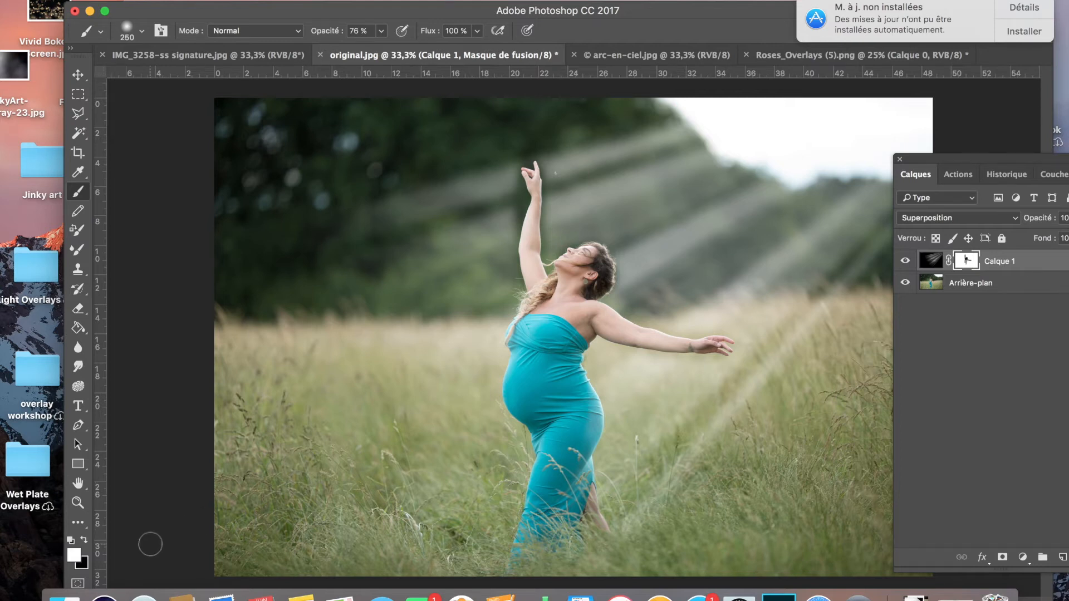
key("x")
key("x")
key("x")
left_click(381, 31)
left_click(350, 50)
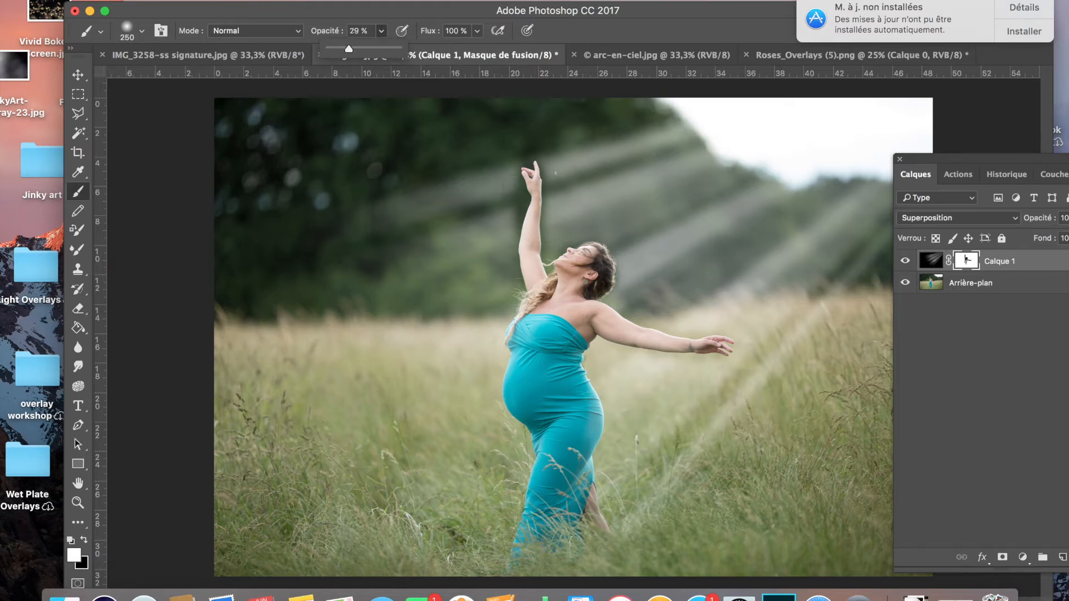
left_click(517, 192)
mouse_move(517, 199)
left_mouse_down()
mouse_move(511, 236)
mouse_move(519, 172)
left_mouse_up()
mouse_move(522, 180)
left_mouse_down()
mouse_move(515, 240)
mouse_move(517, 220)
mouse_move(546, 237)
mouse_move(547, 176)
left_mouse_up()
mouse_move(551, 234)
left_mouse_down()
mouse_move(547, 257)
mouse_move(548, 246)
left_mouse_up()
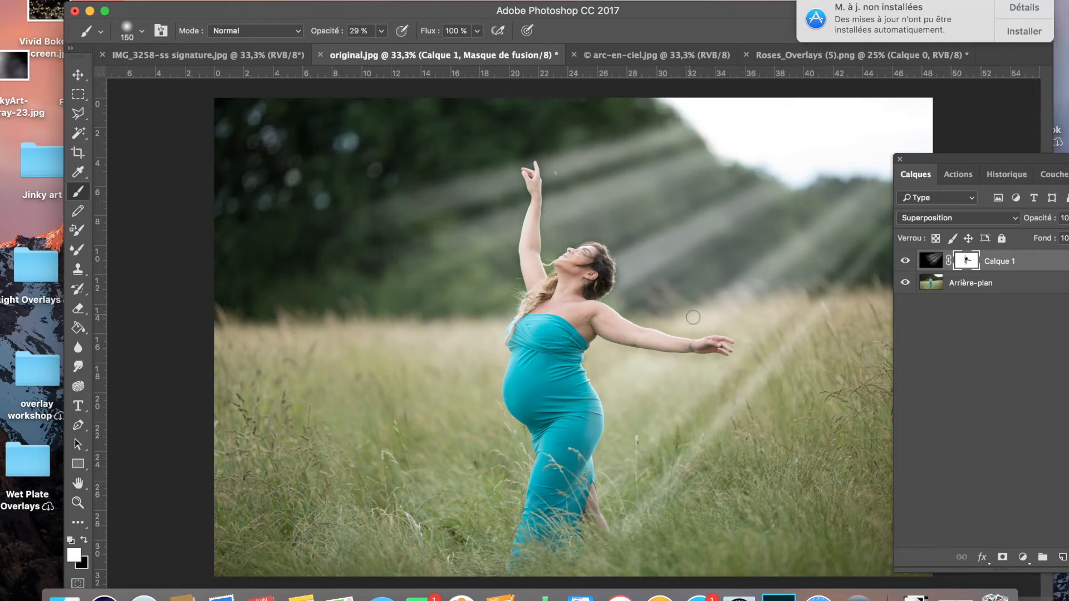
- Lower the sunray layer's opacity to soften the beams
mouse_move(988, 161)
left_mouse_down()
mouse_move(1018, 162)
mouse_move(863, 151)
left_mouse_up()
left_click(972, 208)
left_click_drag(959, 230, 945, 226)
left_click_drag(889, 153, 1034, 148)
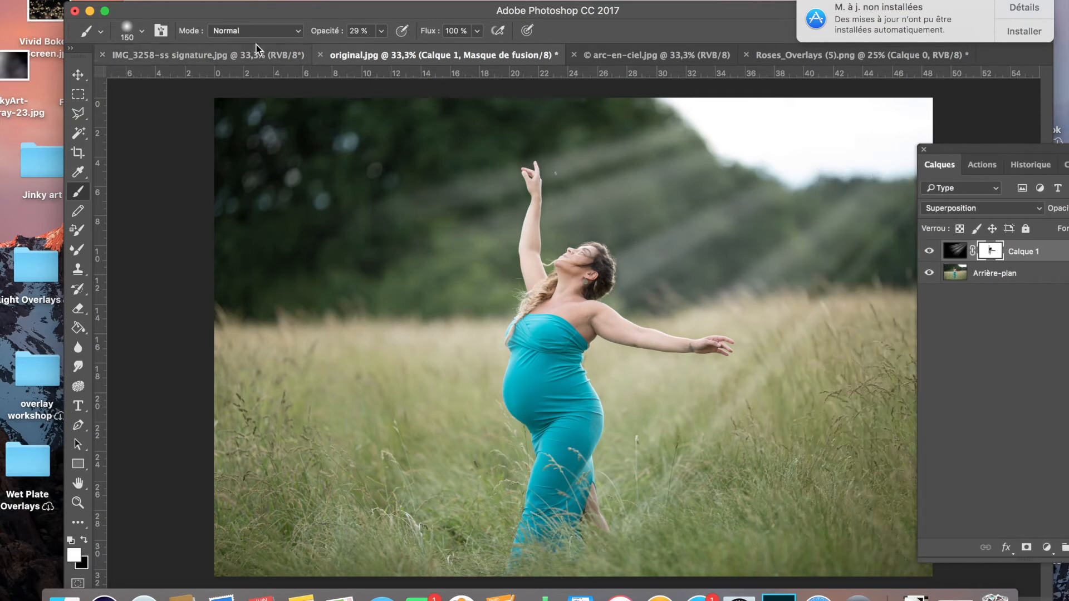
- Compare with the finished edit in IMG_3258-ss signature.jpg and return to the sunray layer's image in original.jpg
left_click(241, 54)
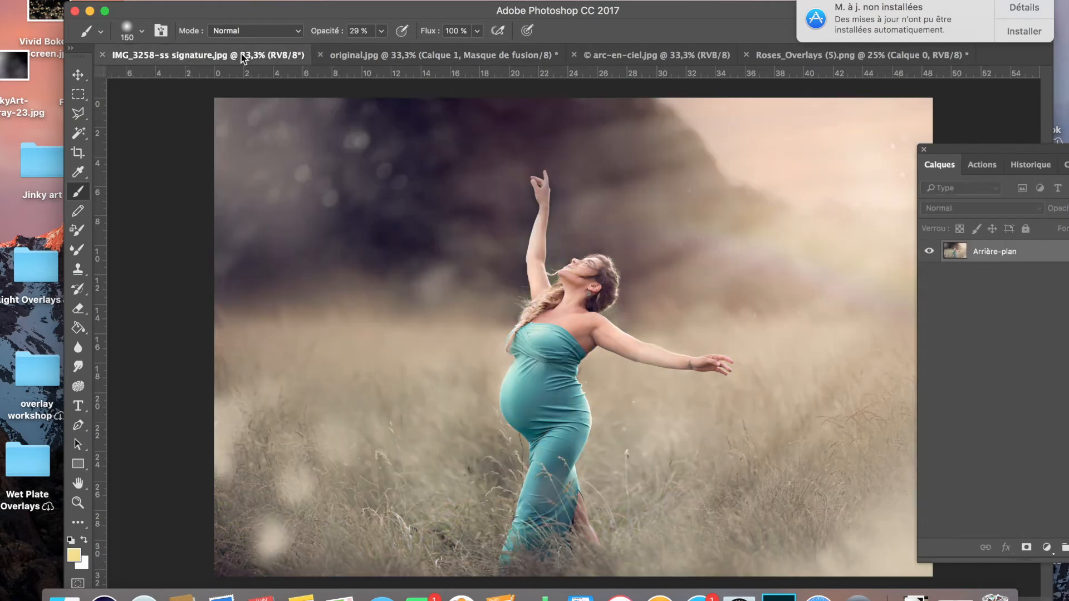
left_click(362, 57)
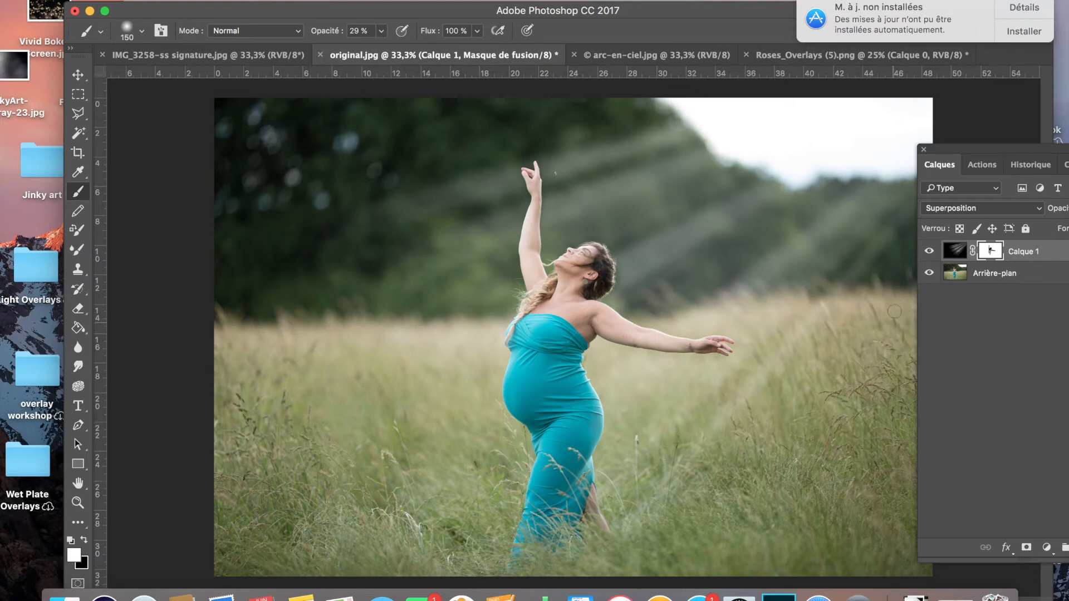
left_click(959, 252)
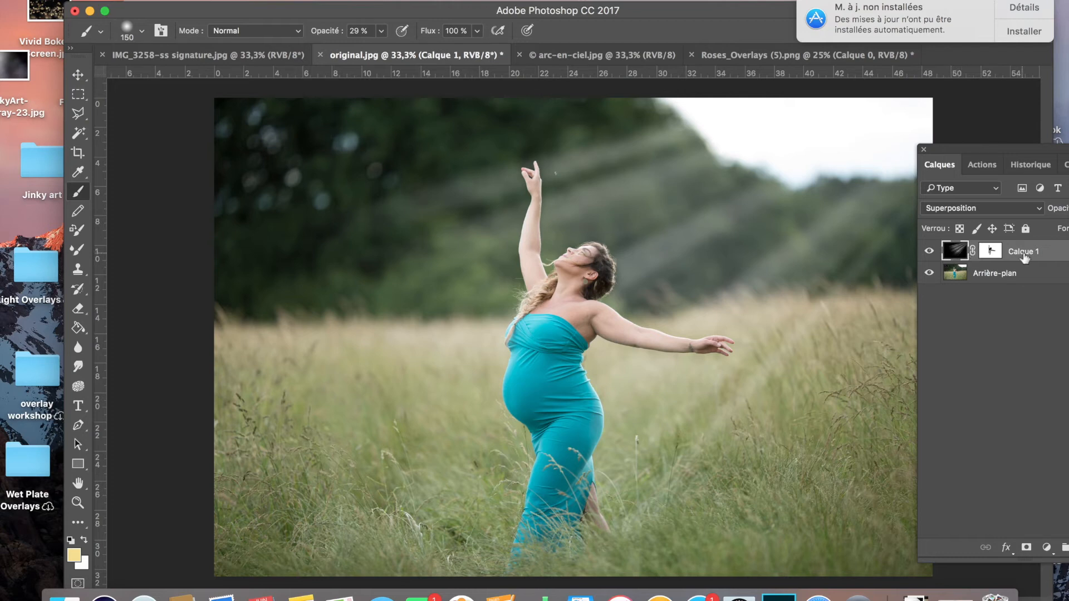
- Try enlarging the sunray layer to about 116% with a Scale transform, and undo the scaling
left_click(993, 252)
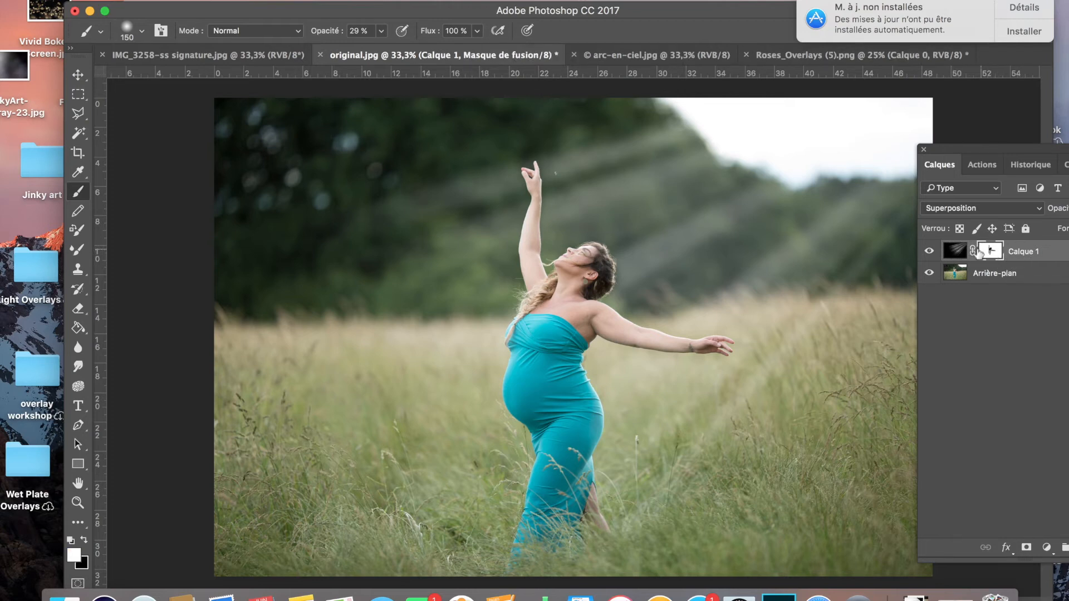
left_click(962, 256)
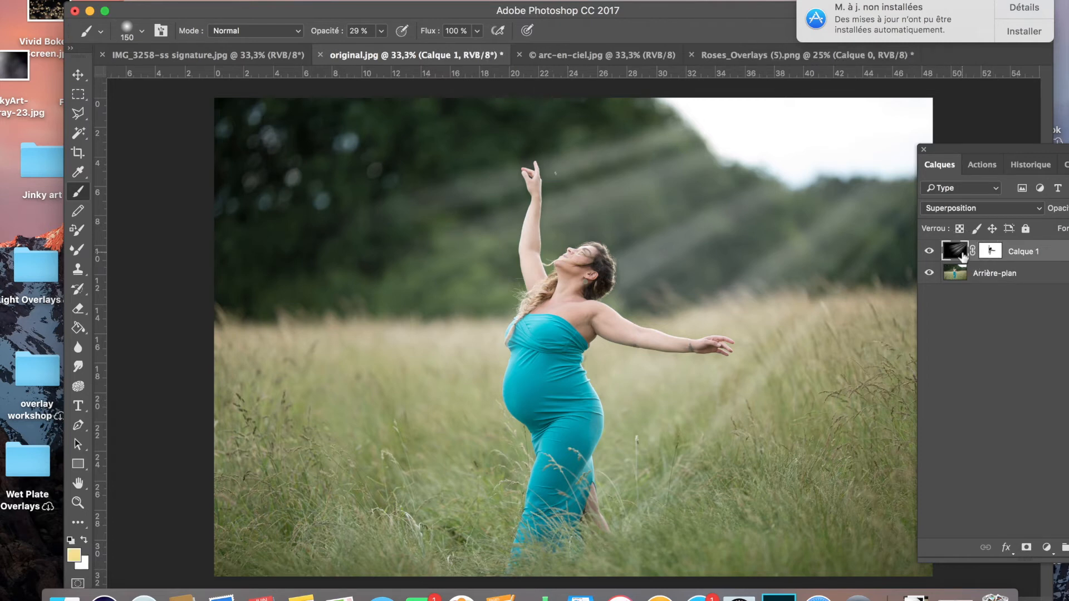
left_click(175, 0)
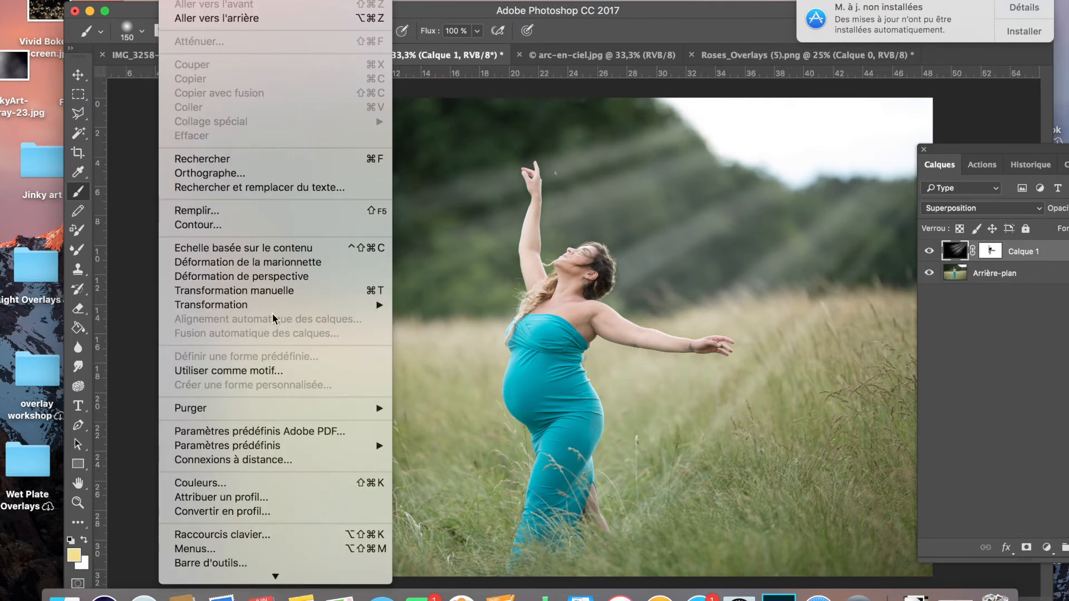
mouse_move(322, 309)
left_click(433, 330)
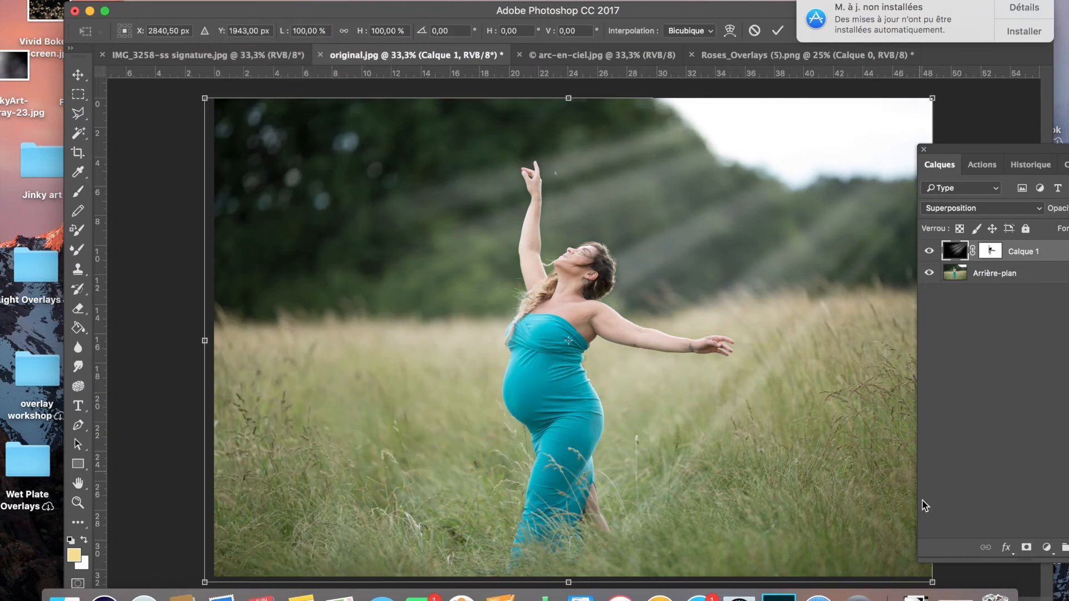
left_click_drag(931, 583, 1050, 600)
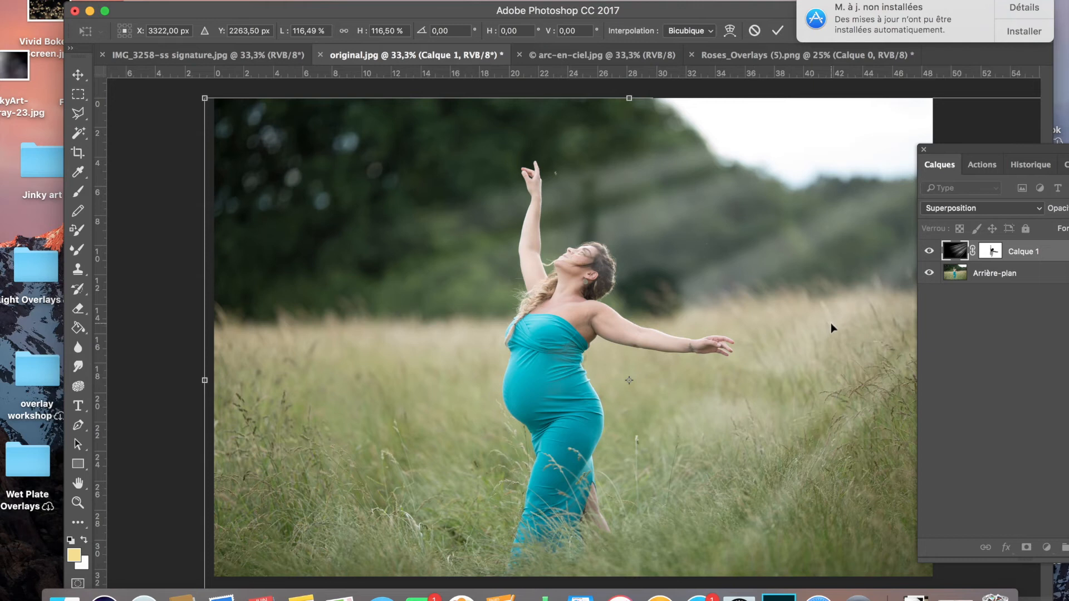
key("ctrl+z")
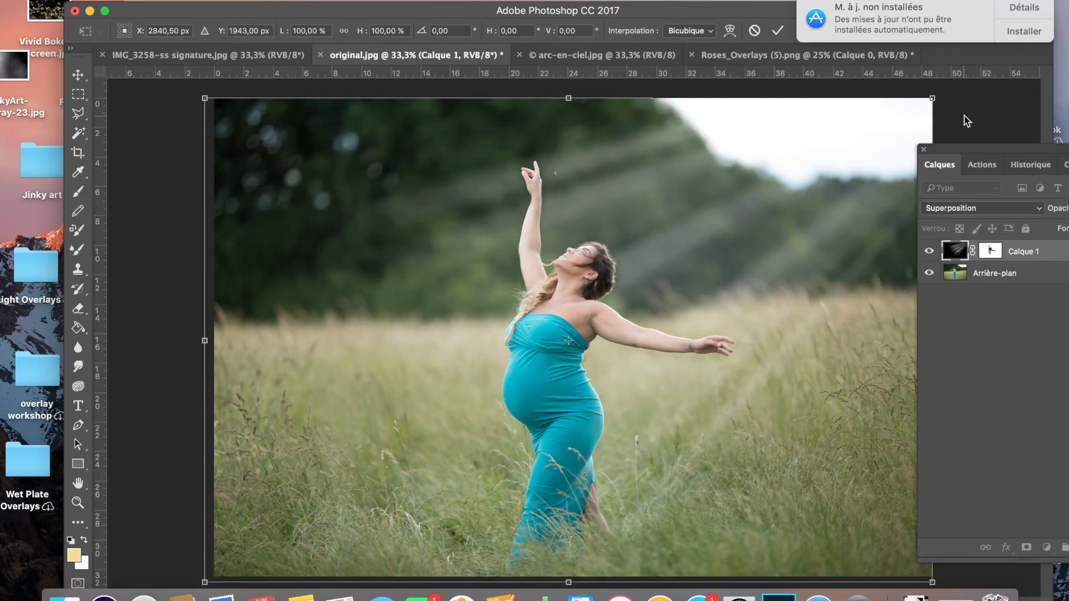
key("Return")
key("b")
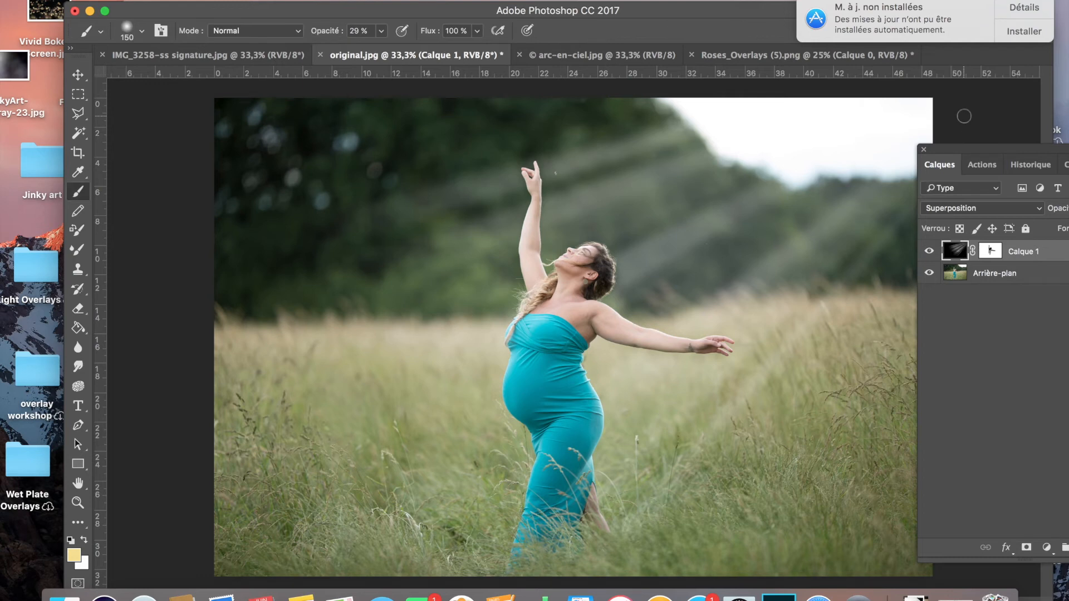
- Flatten the masked sunray layer into the background of original.jpg
left_click_drag(1000, 146, 966, 137)
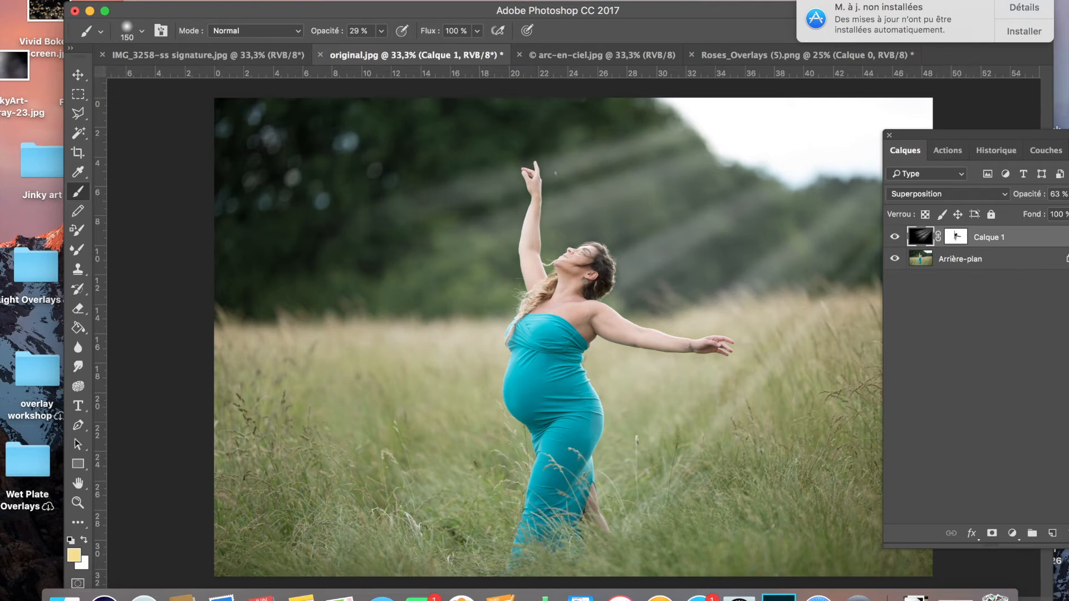
left_click(267, 1)
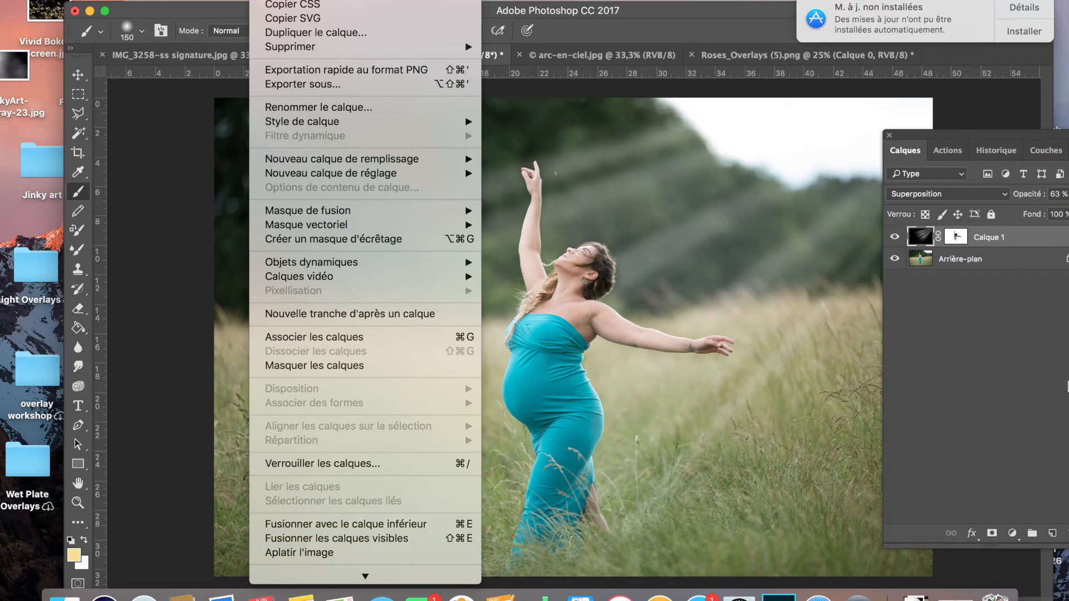
left_click(946, 381)
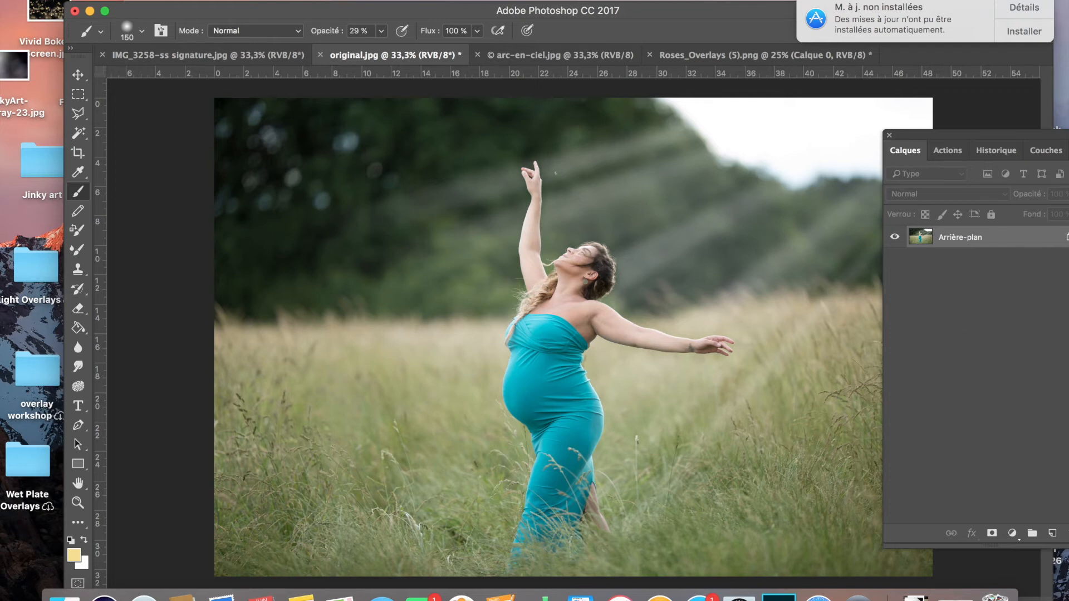
- Float arc-en-ciel.jpg in its own window and copy its rainbow image into original.jpg as a new layer
left_click(593, 55)
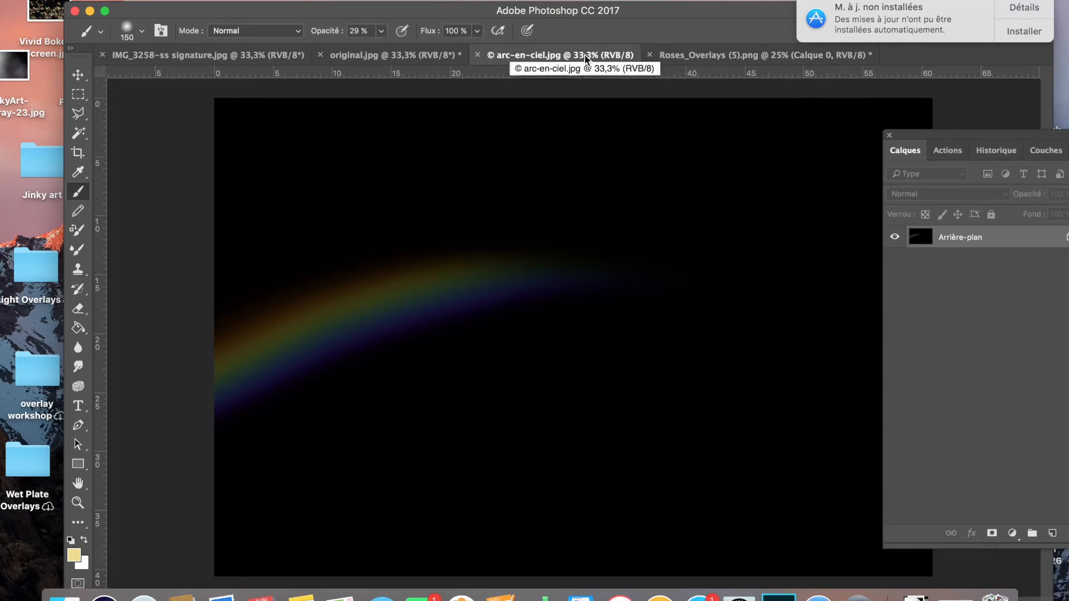
left_click_drag(585, 56, 625, 216)
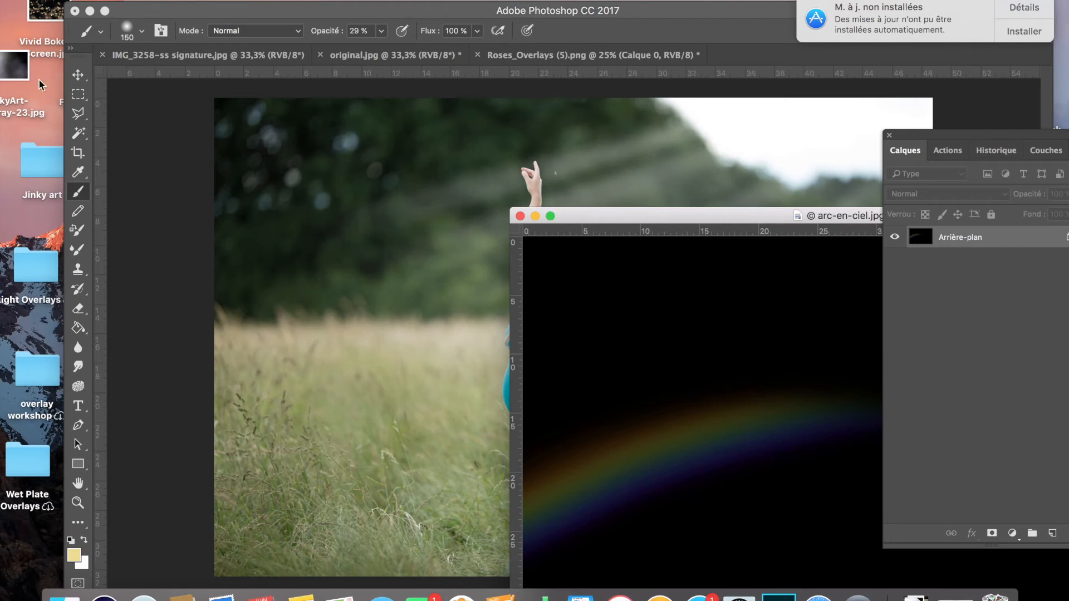
left_click(81, 74)
left_click_drag(632, 472, 364, 315)
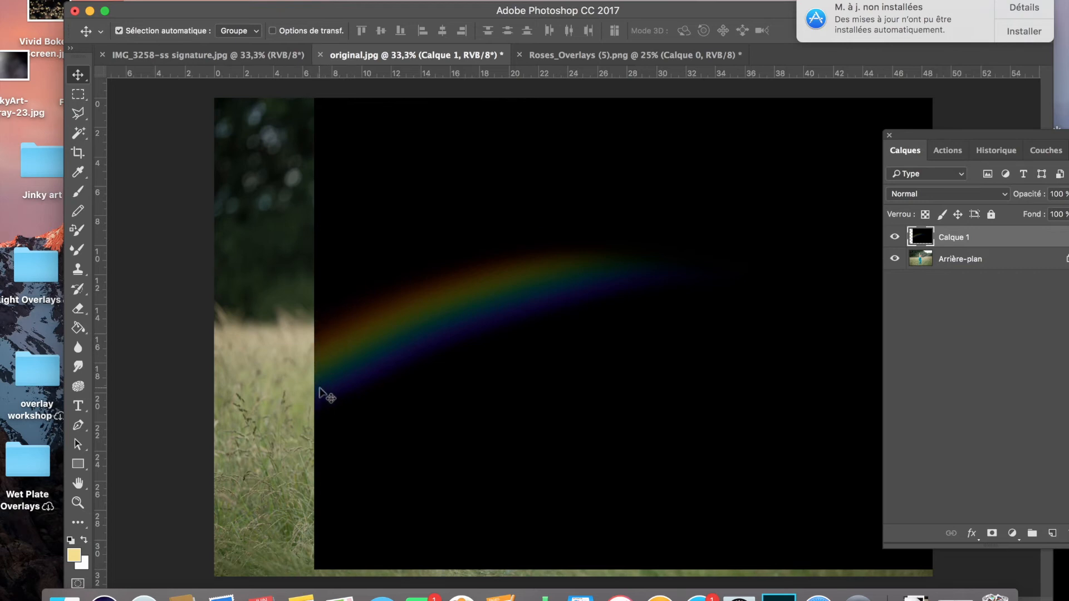
- Flip the rainbow layer horizontally and move it so the arc descends at the photo's right edge above the woman's outstretched hand
left_click(176, 1)
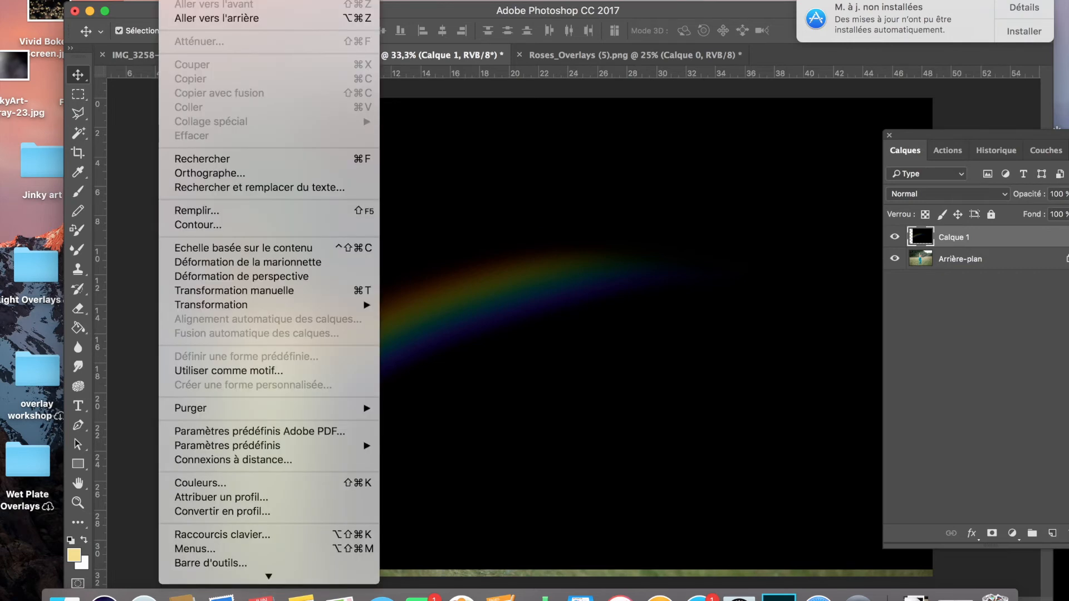
mouse_move(240, 305)
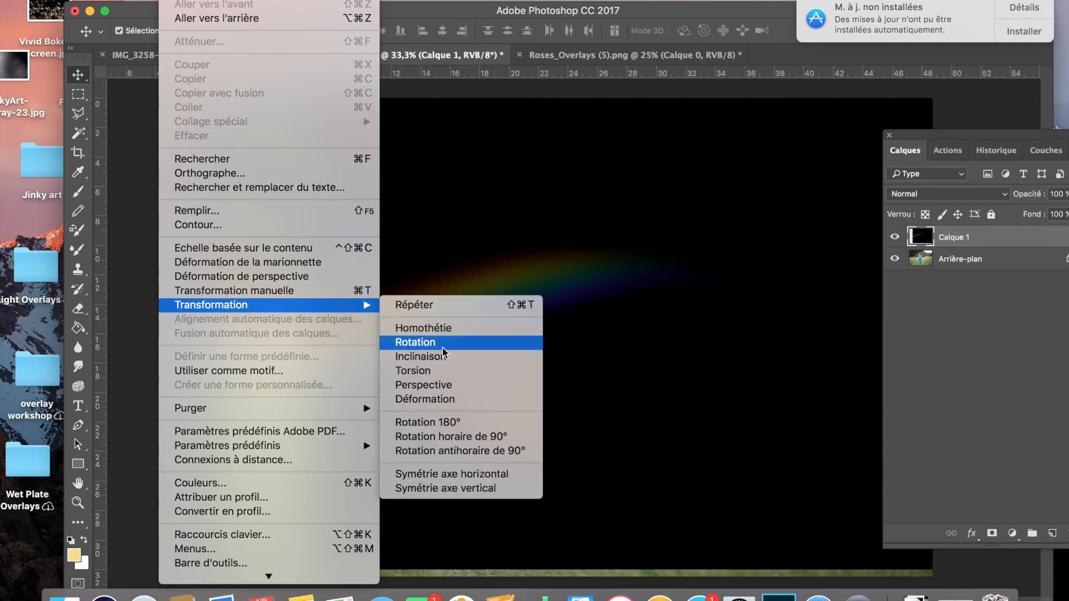
left_click(473, 473)
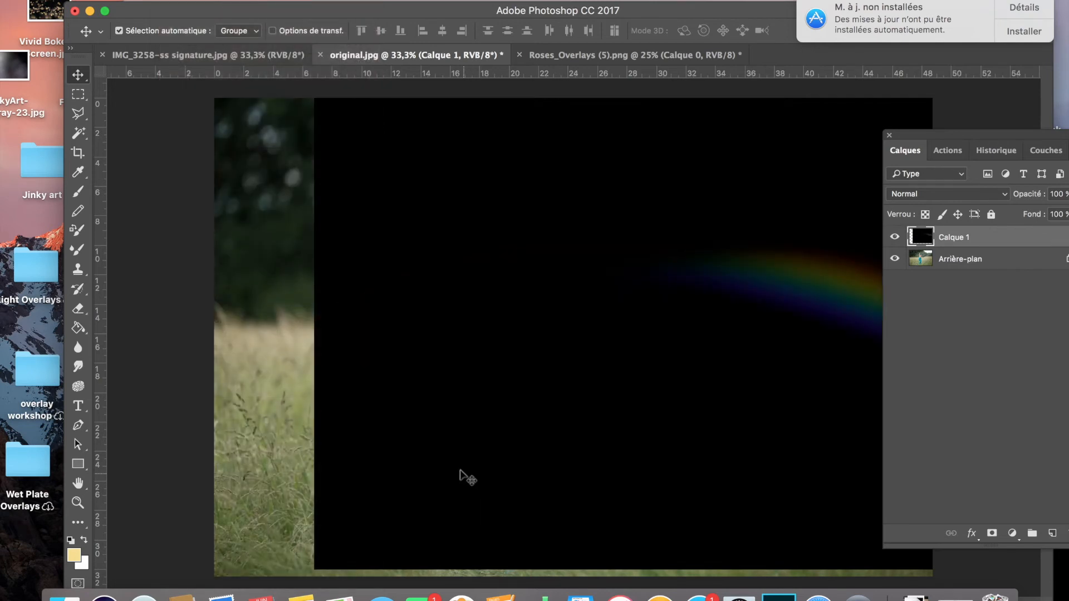
left_click_drag(926, 130, 1023, 132)
left_click_drag(885, 304, 789, 270)
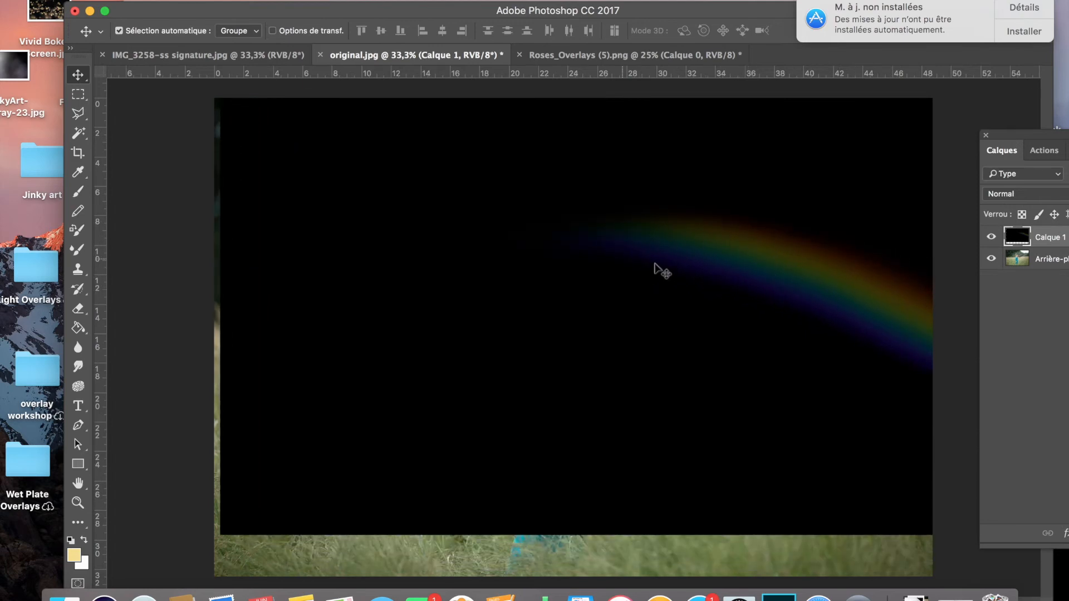
- Set the rainbow layer's blend mode to Superposition
left_click_drag(1028, 138, 927, 139)
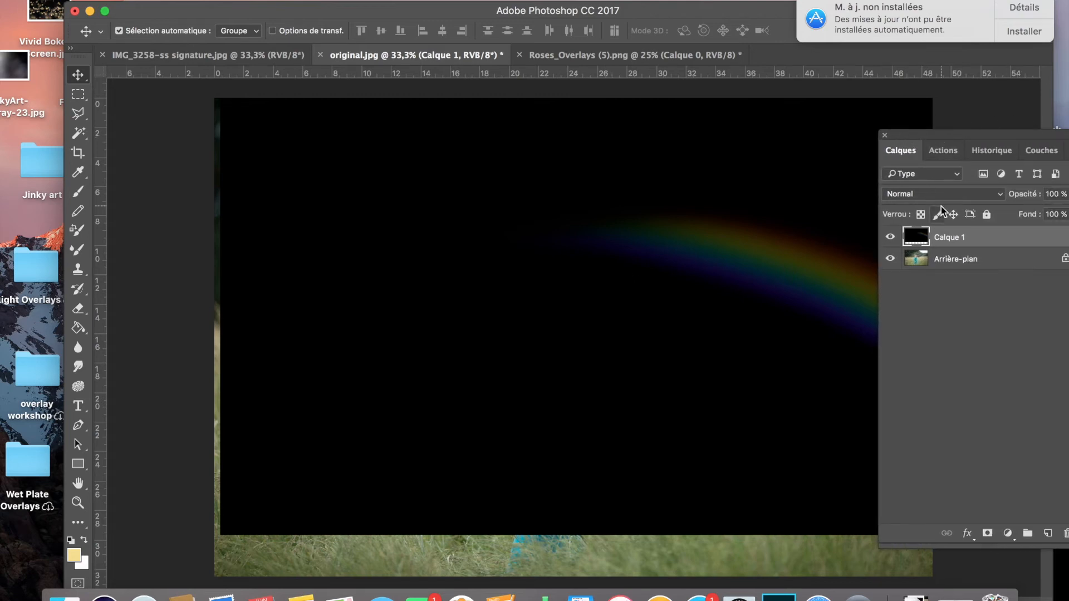
left_click(953, 195)
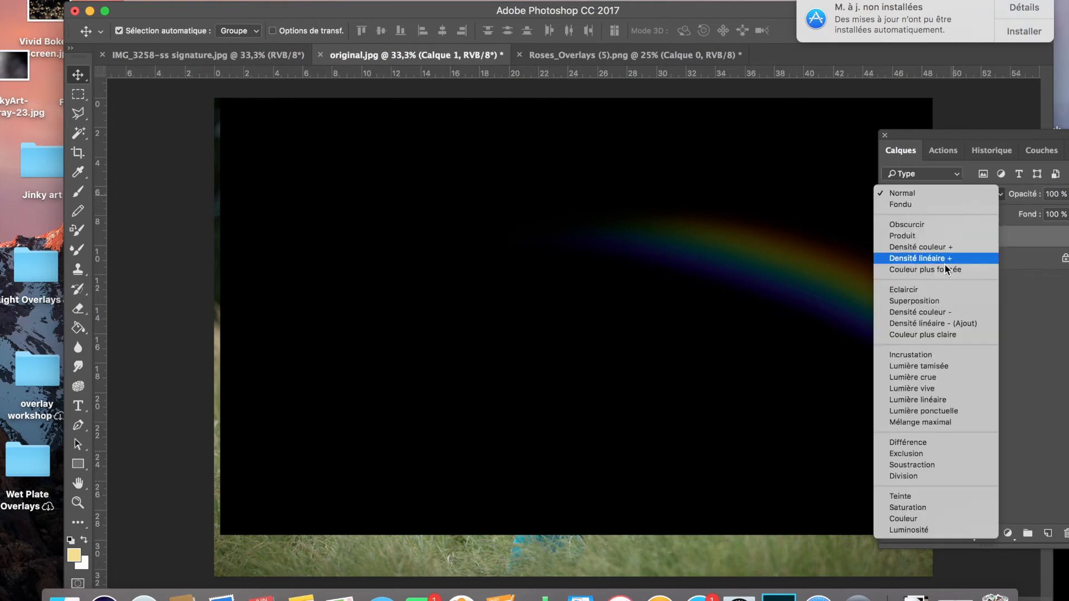
left_click(925, 301)
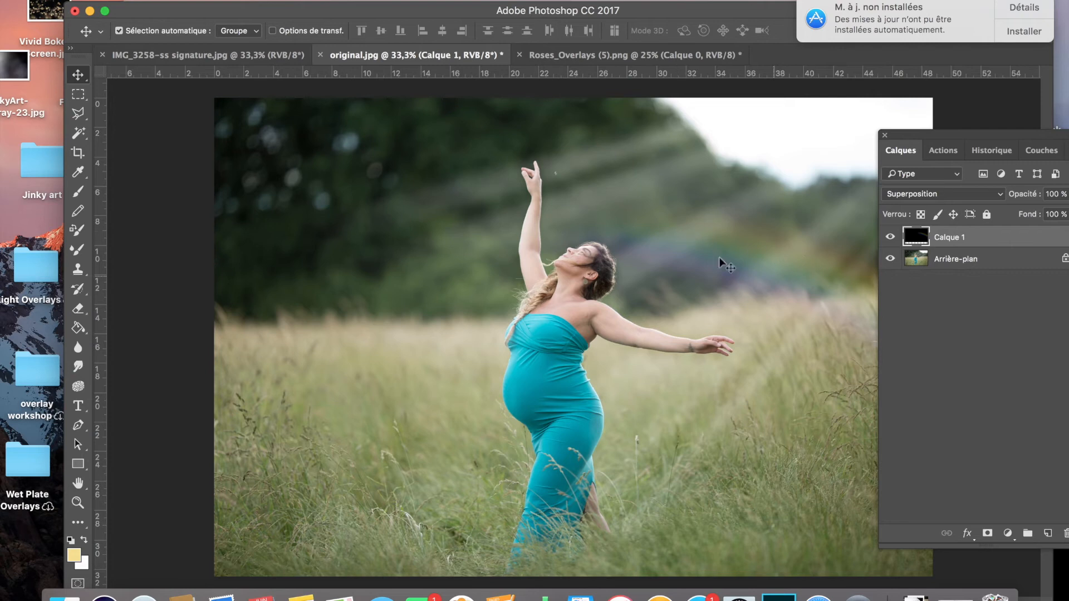
- Lower the rainbow layer's opacity to 77% and merge it into the background
left_click_drag(1052, 135, 1011, 142)
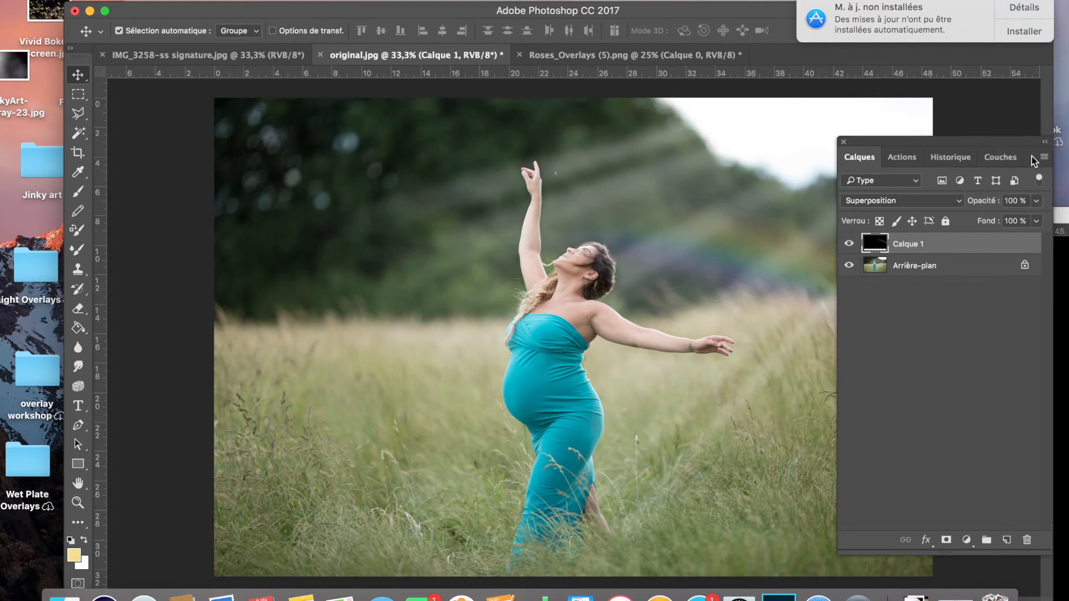
left_click(1037, 201)
left_click(1022, 220)
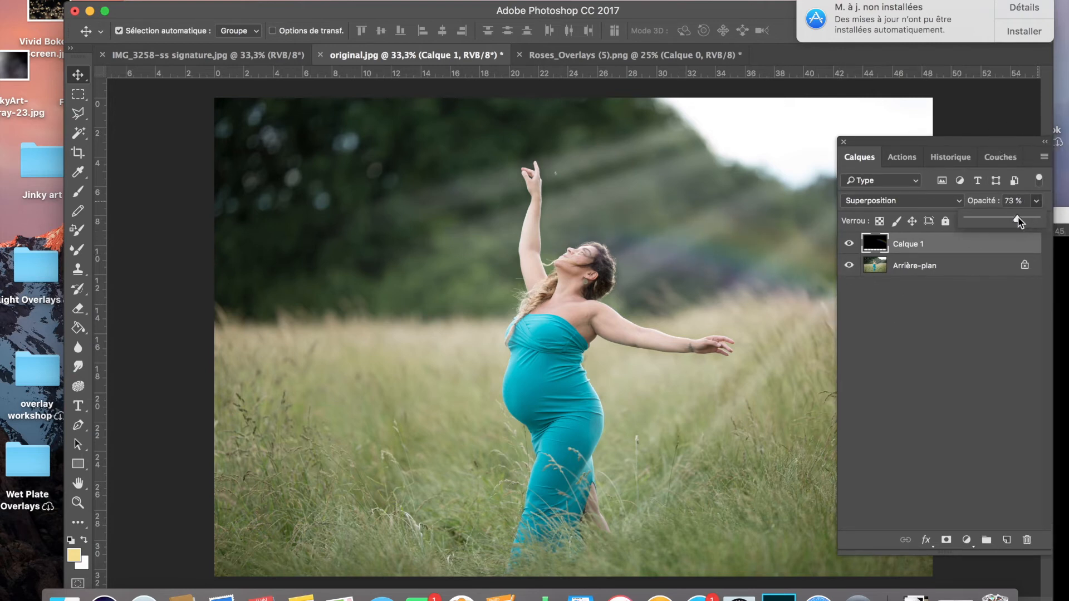
left_click_drag(937, 142, 1022, 147)
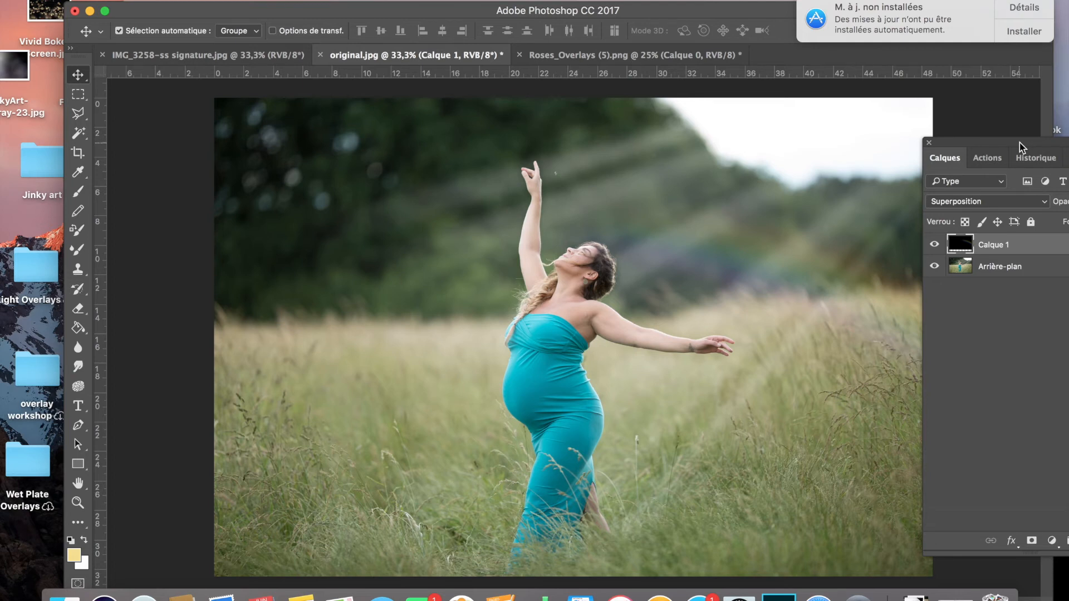
left_click_drag(1019, 144, 964, 125)
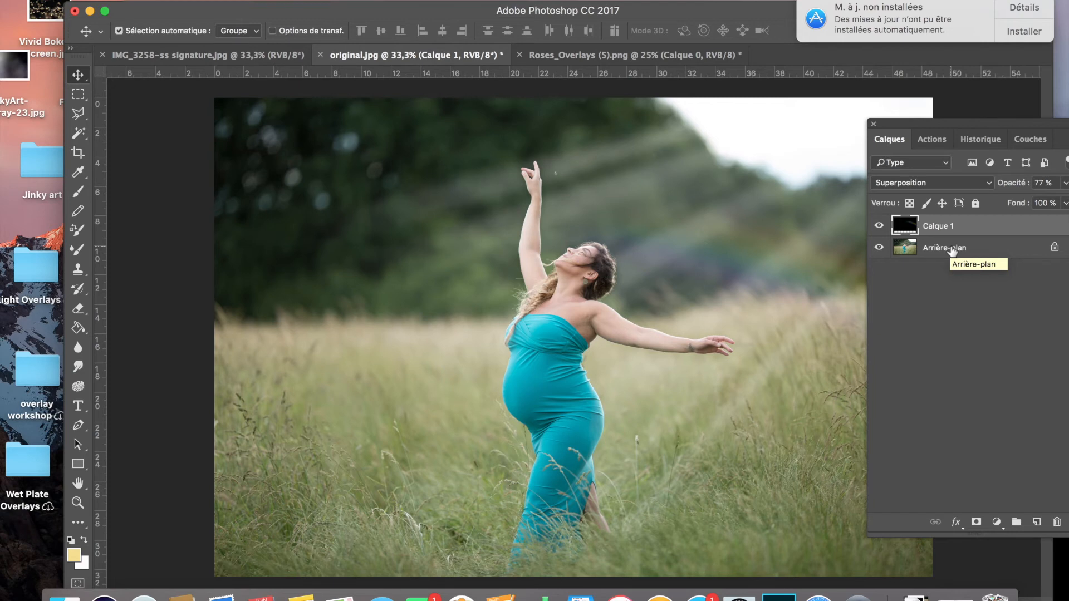
key("BackSpace")
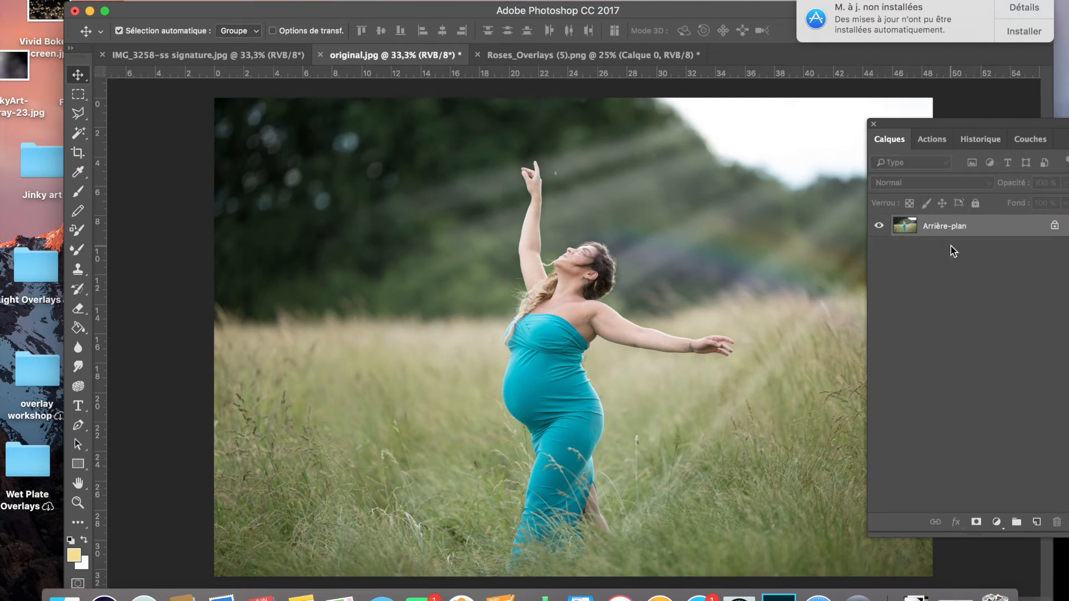
- Compare original.jpg with the finished edit in IMG_3258-ss signature.jpg and look at the overlay in Roses_Overlays (5).png
left_click(619, 52)
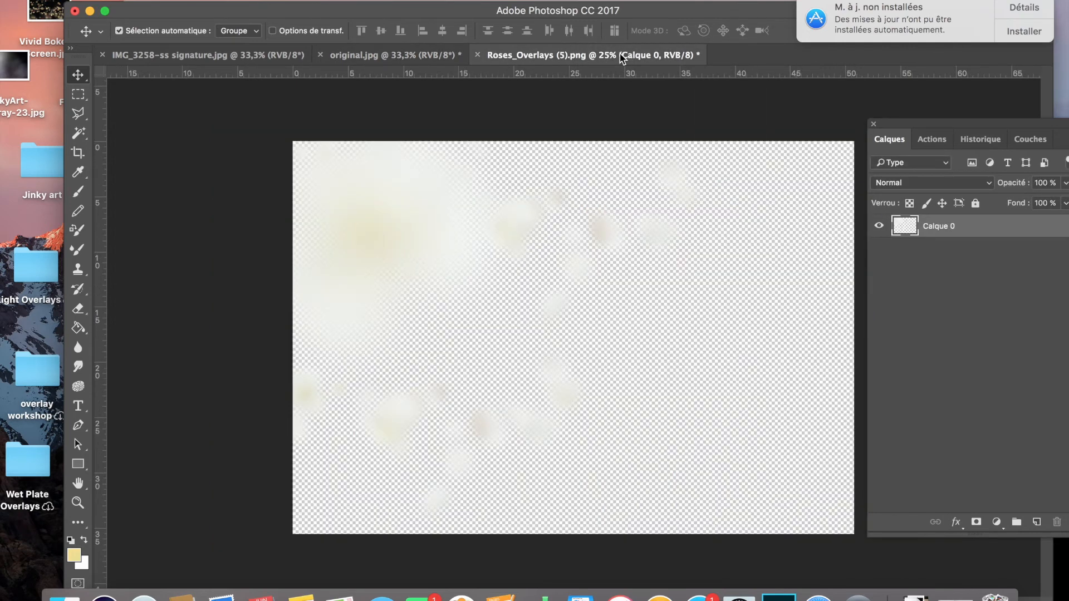
left_click(167, 55)
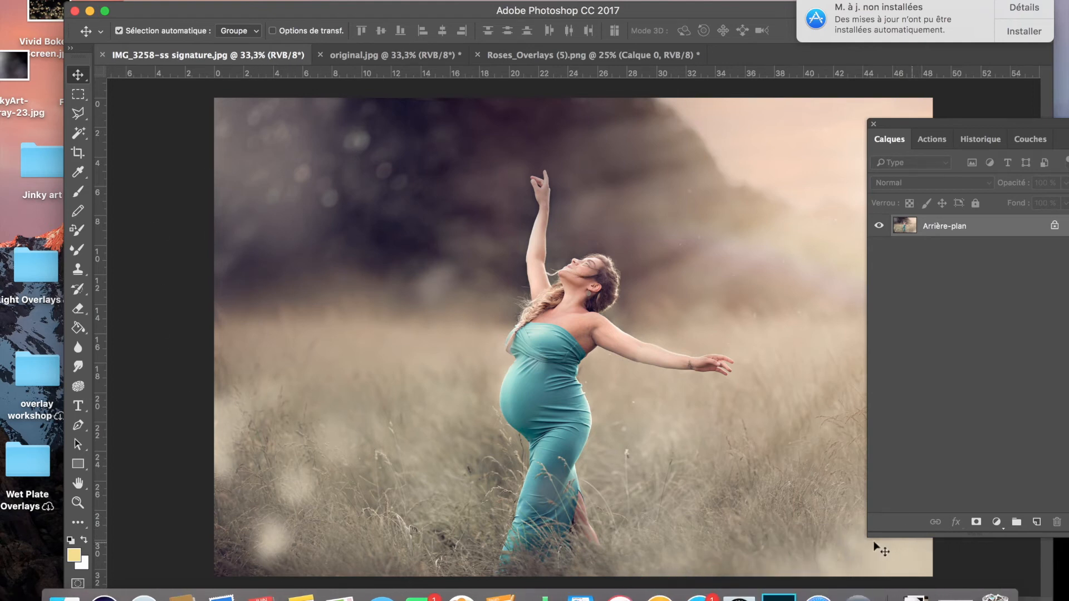
left_click(365, 58)
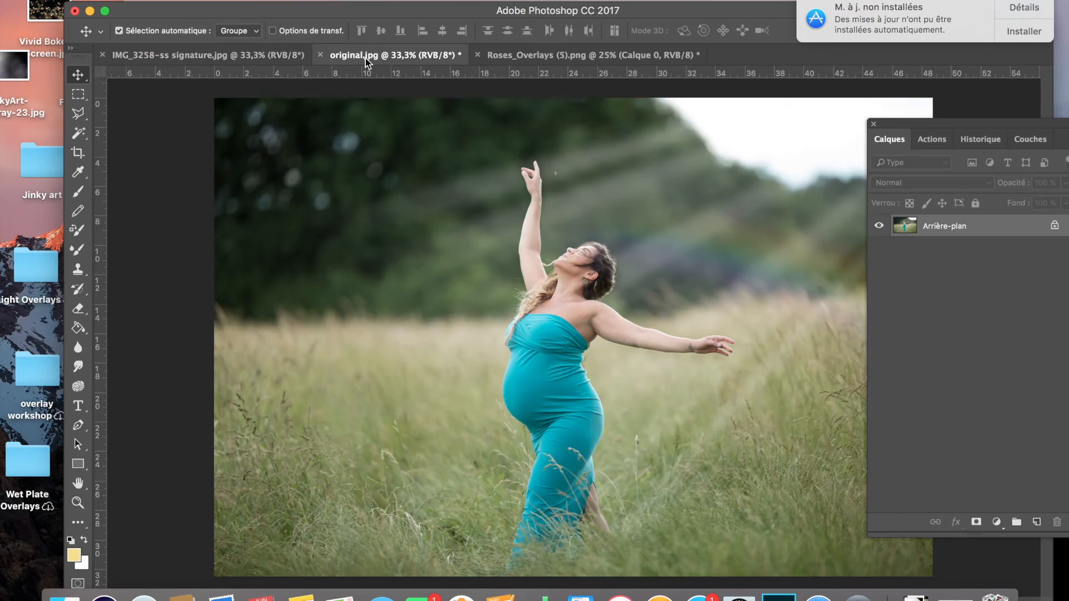
left_click(250, 63)
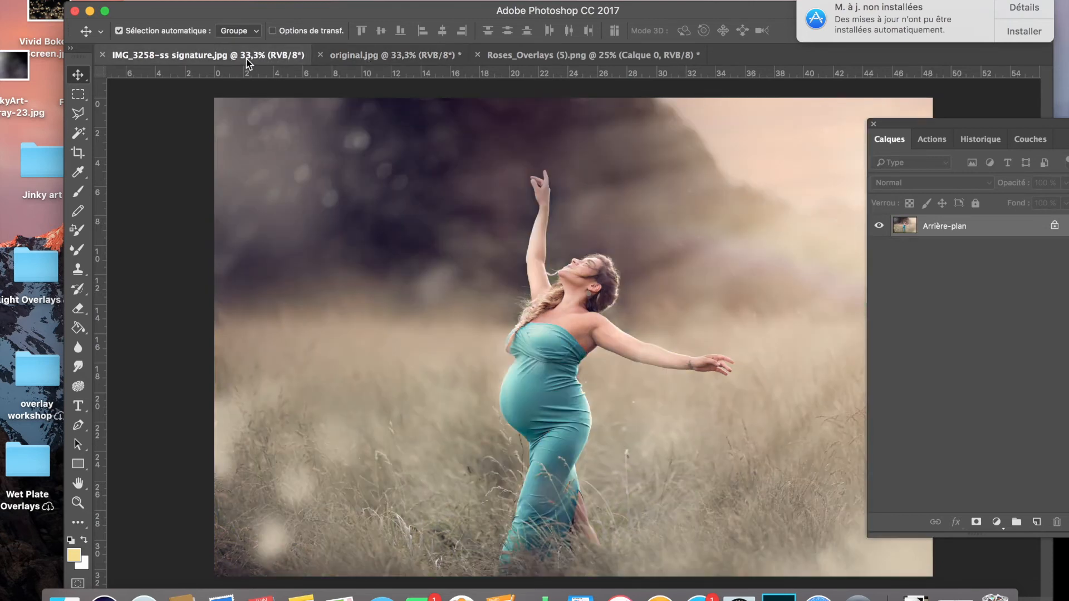
left_click(404, 58)
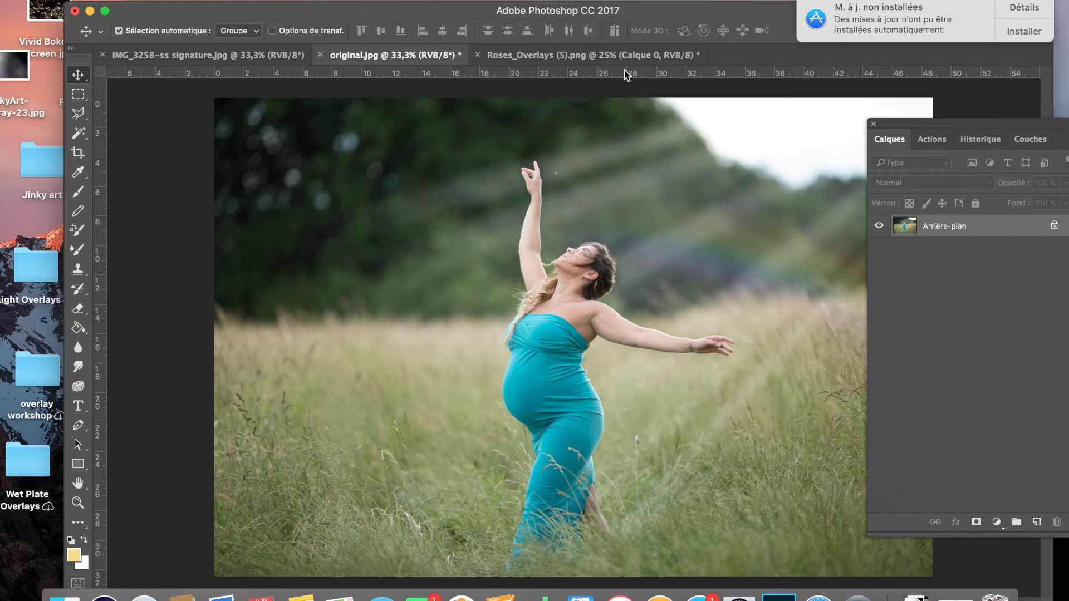
left_click(637, 58)
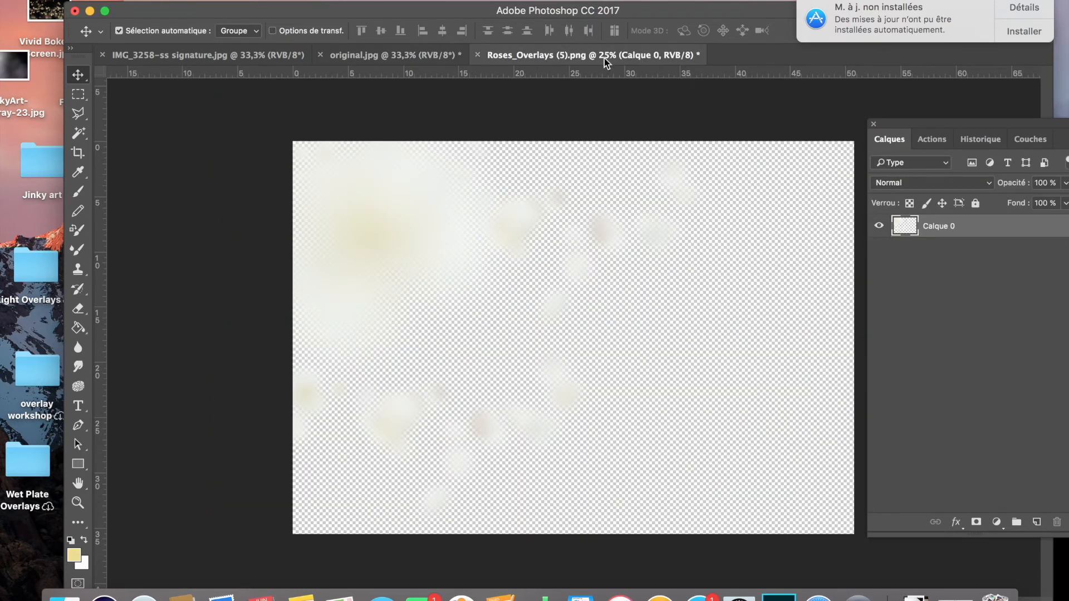
left_click(424, 57)
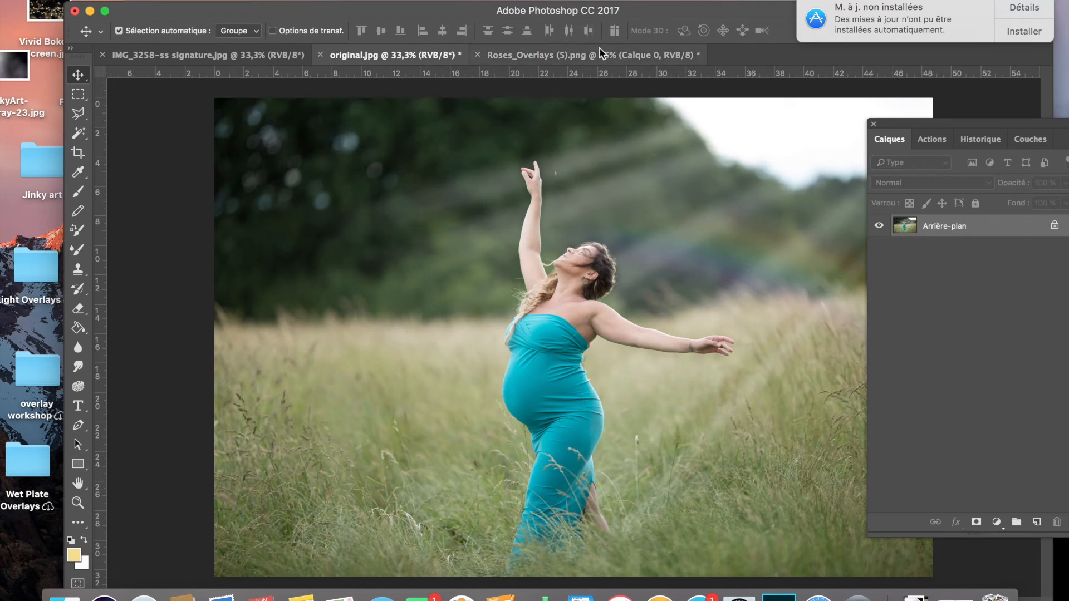
- Float Roses_Overlays (5).png in its own window and copy its blurred petals into original.jpg as a new layer over the photo
left_click_drag(594, 53, 649, 245)
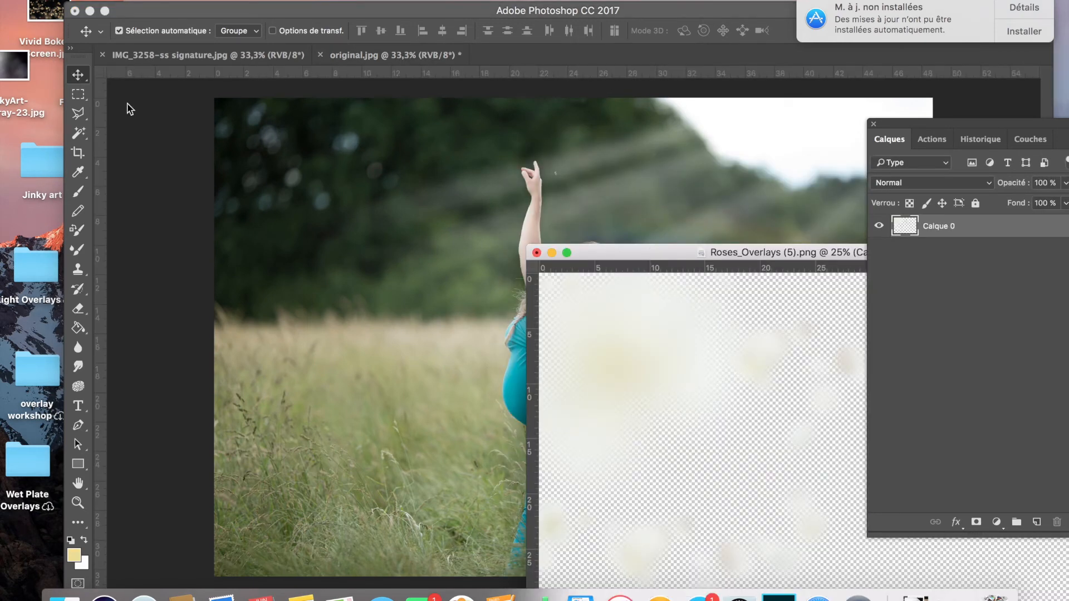
left_click_drag(618, 377, 280, 220)
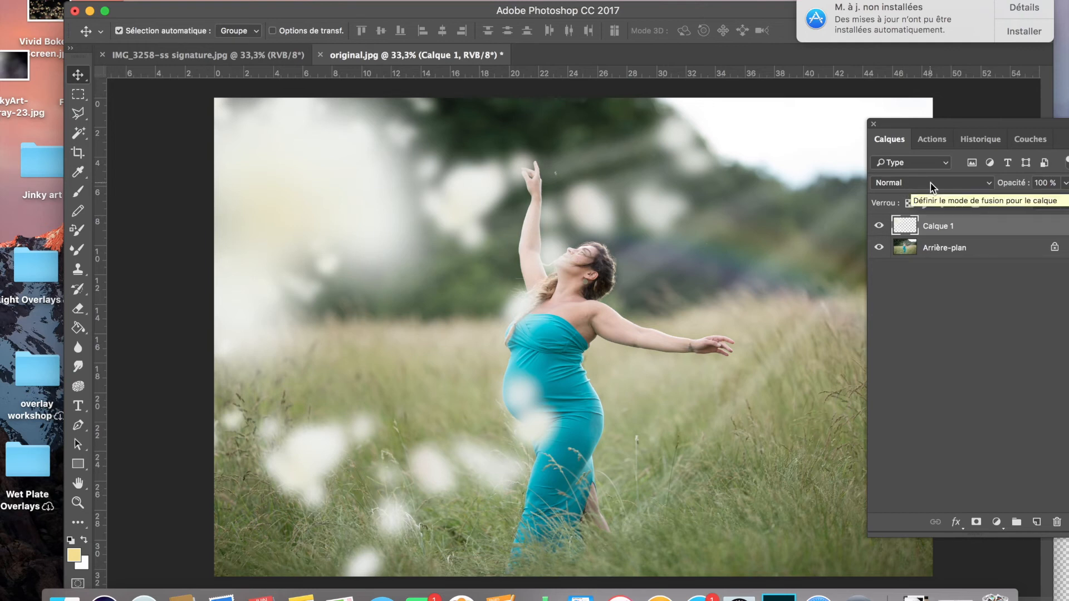
left_click_drag(1057, 131, 1042, 131)
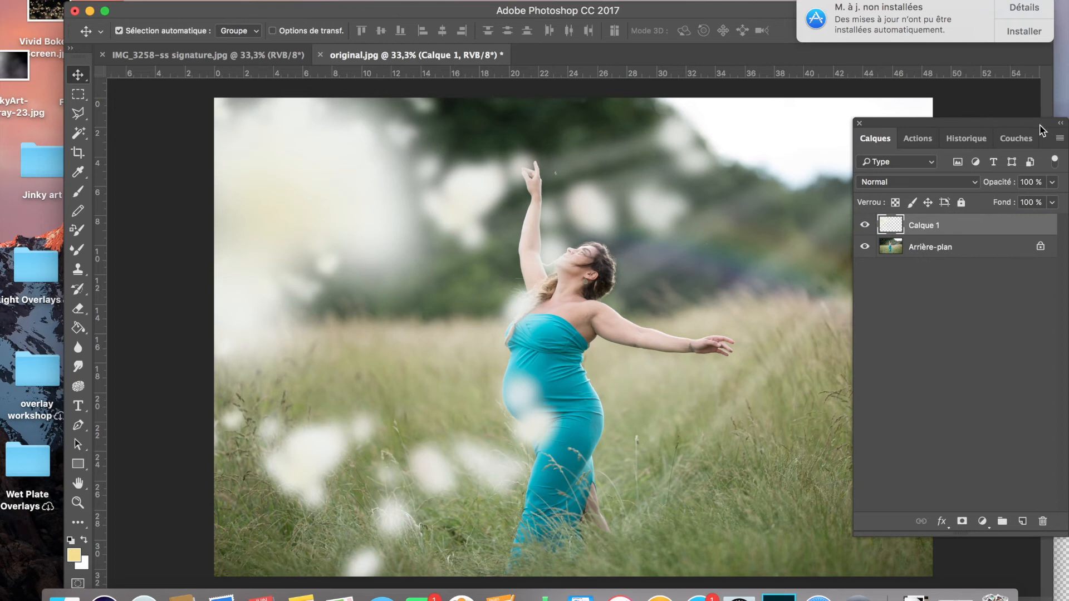
- Lower the petal layer's opacity to 73% and compare the result with the finished edit in IMG_3258-ss signature.jpg
left_click(1052, 182)
left_click(1023, 201)
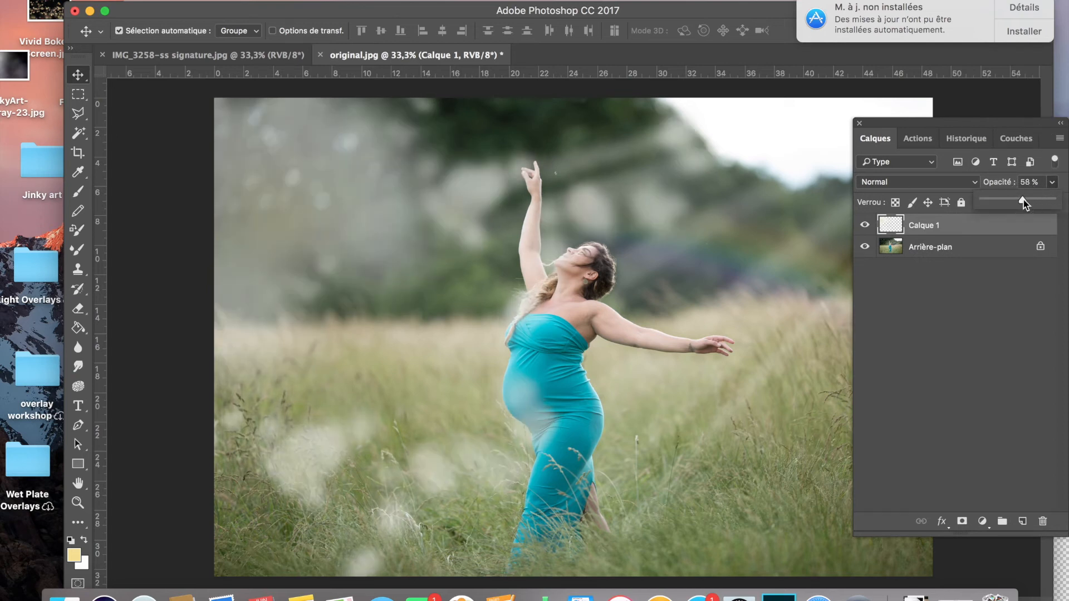
left_click_drag(1023, 202, 1033, 202)
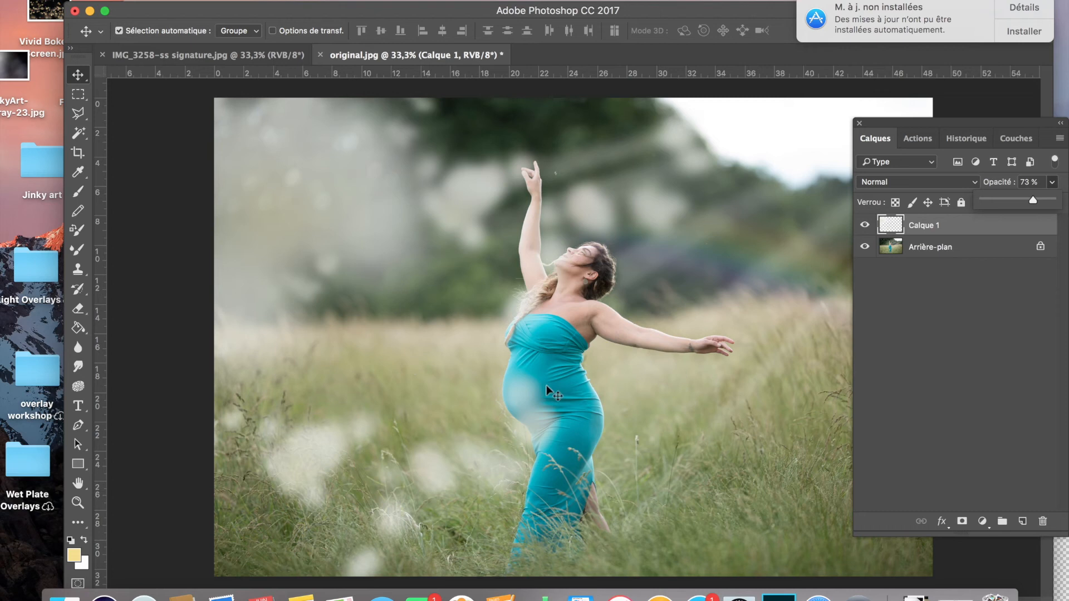
left_click(291, 55)
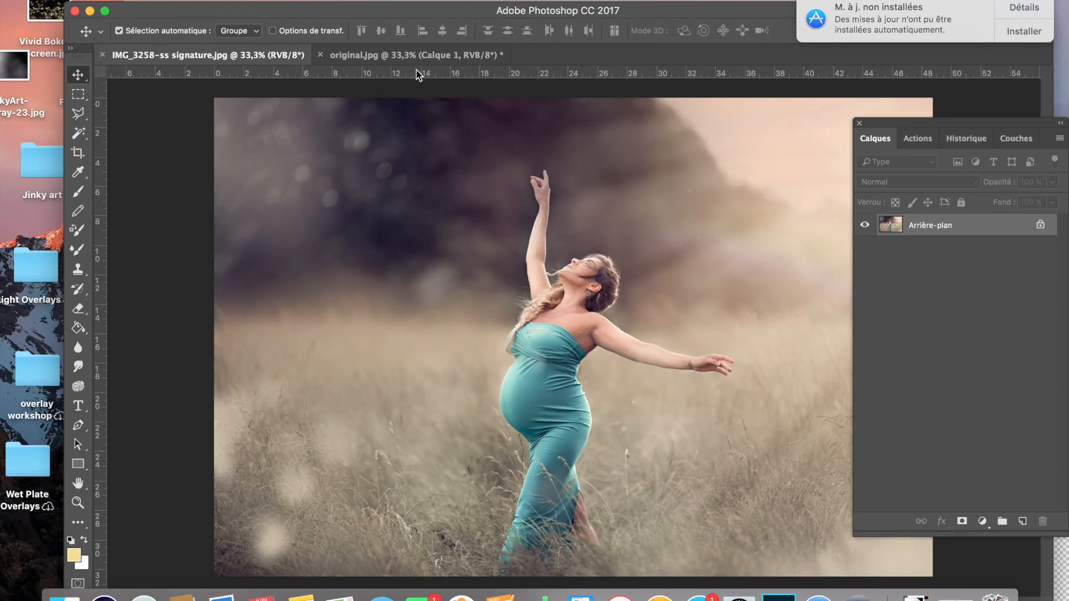
left_click(403, 56)
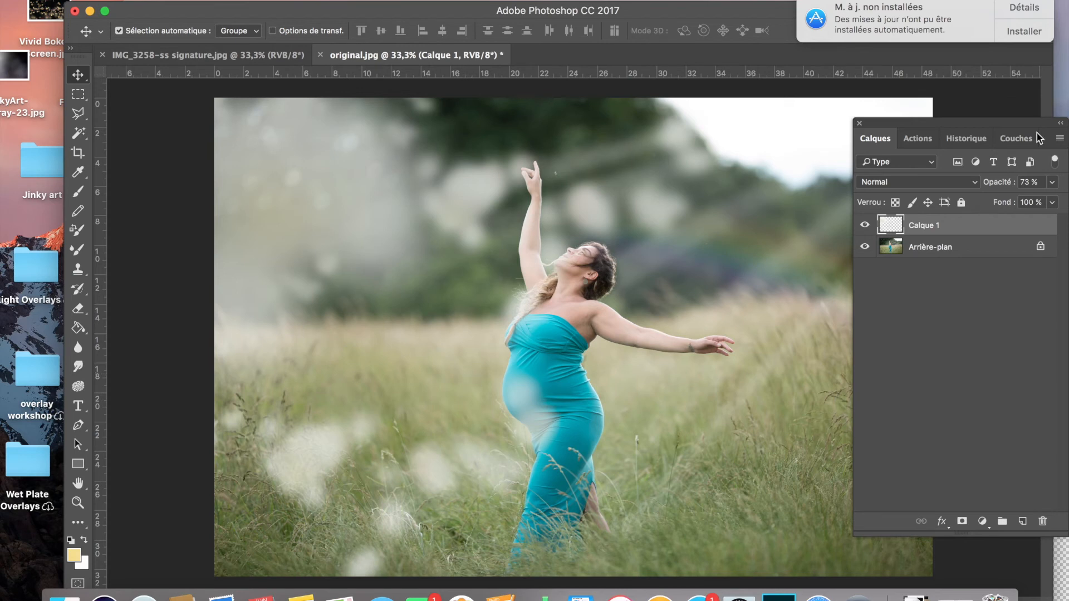
- Add a Color Overlay (Incrustation couleur) effect to the petal layer, keeping the photo in view beside the layer style dialog
right_click(944, 227)
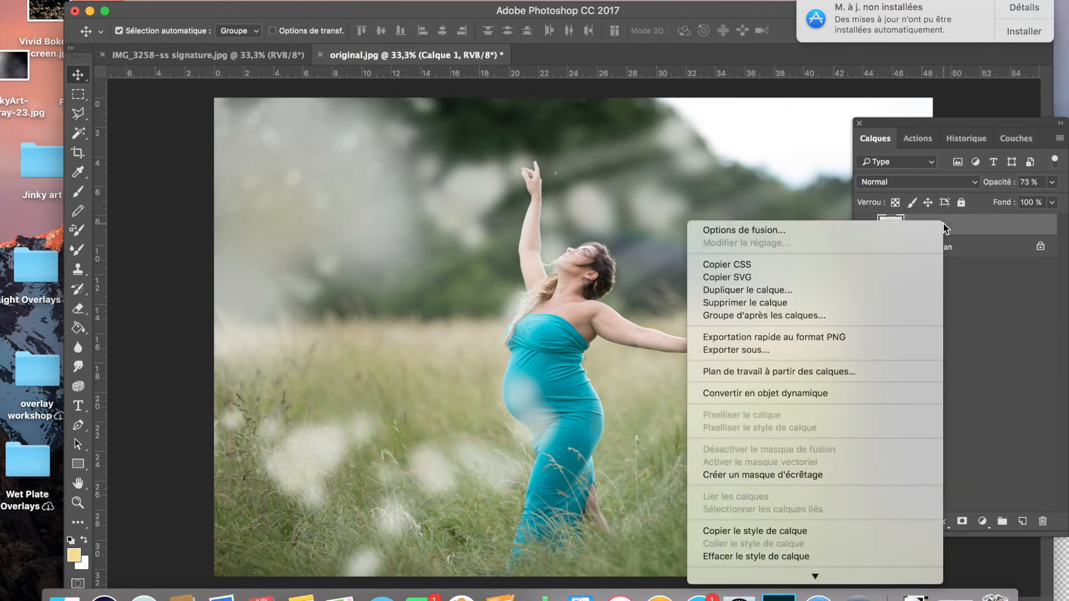
left_click(910, 229)
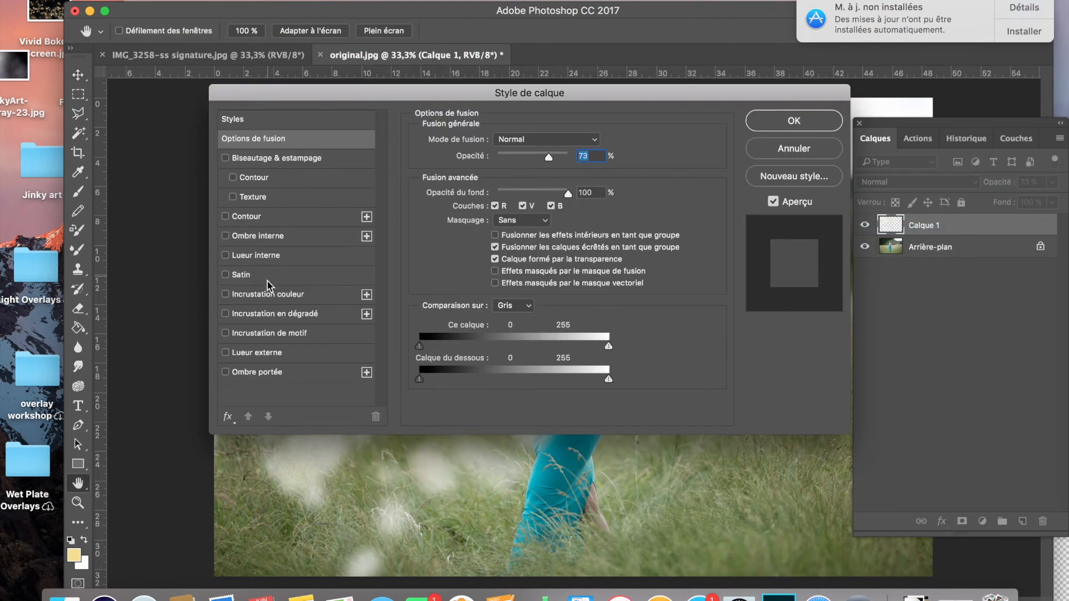
left_click(259, 294)
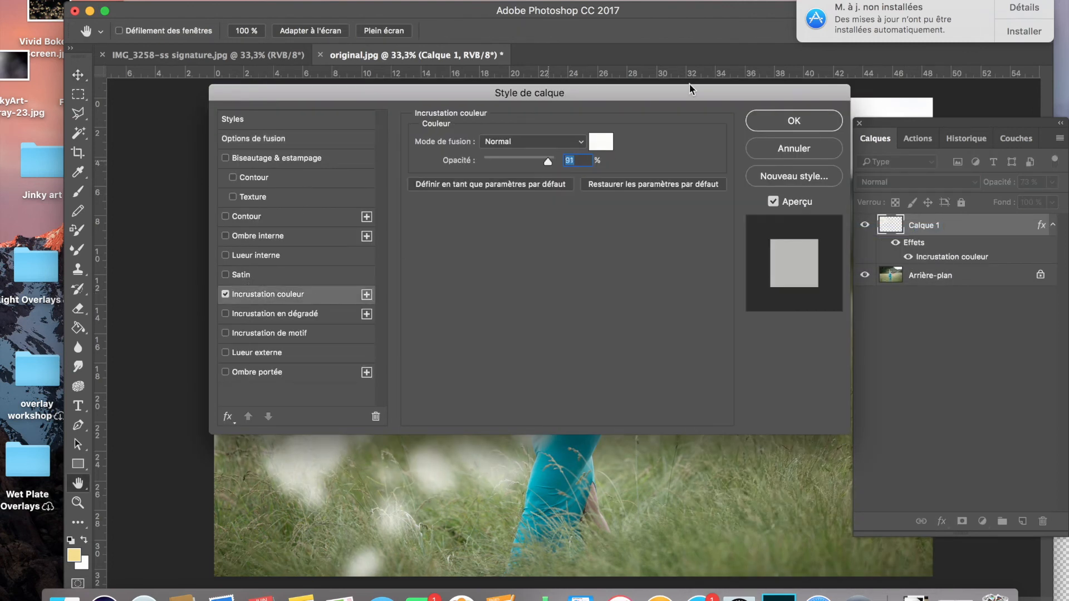
left_click_drag(677, 92, 292, 99)
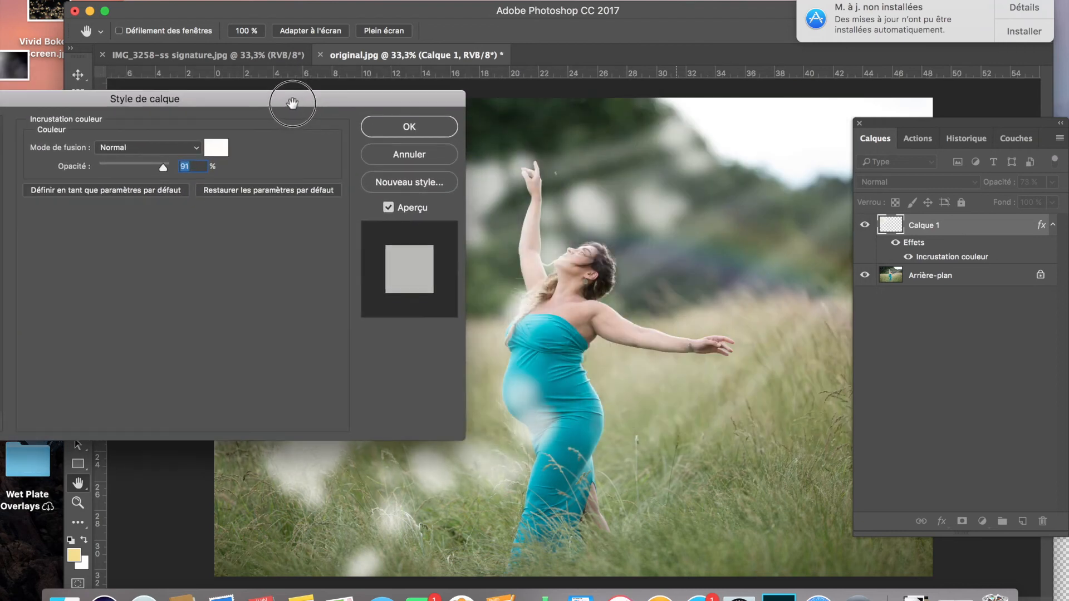
- Sample the overlay colour c1c19e from the grass beside the dress, apply the layer style and compare with the finished edit
left_click(214, 149)
left_click_drag(686, 222, 392, 255)
left_click(665, 399)
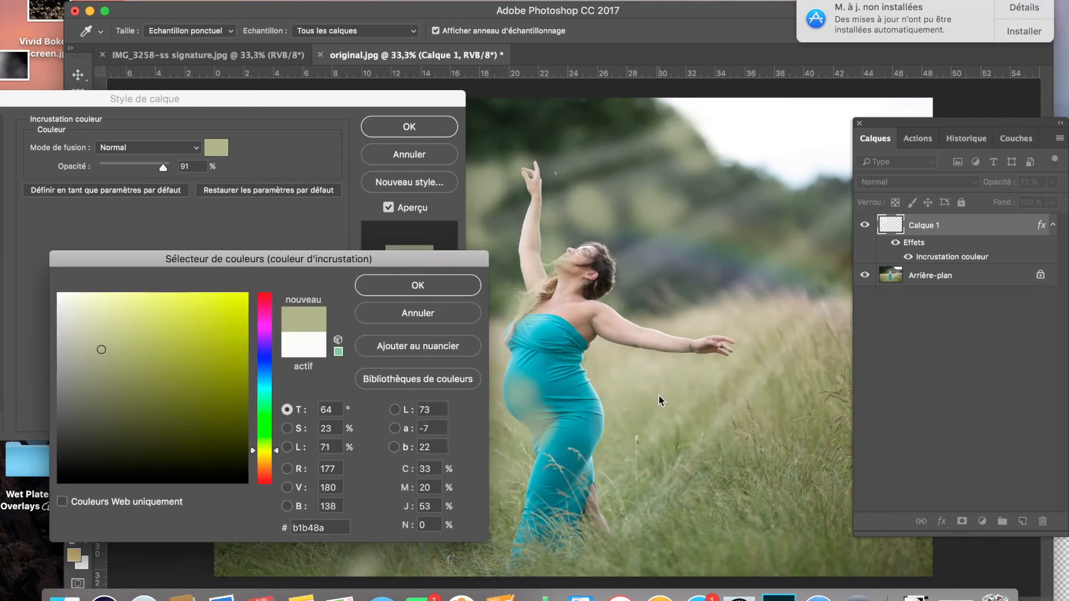
left_click(627, 375)
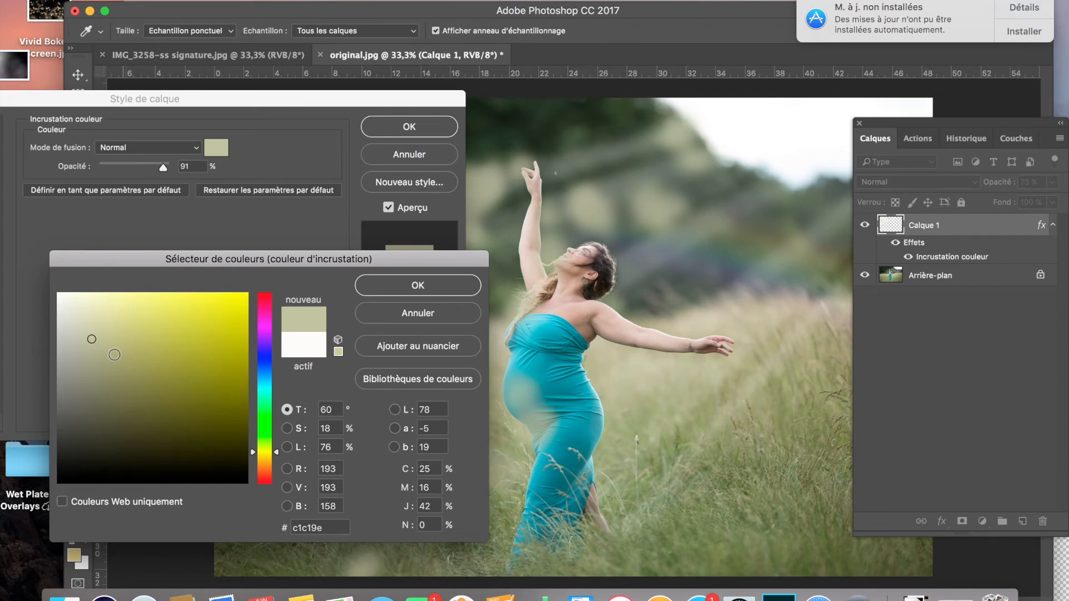
left_click(396, 291)
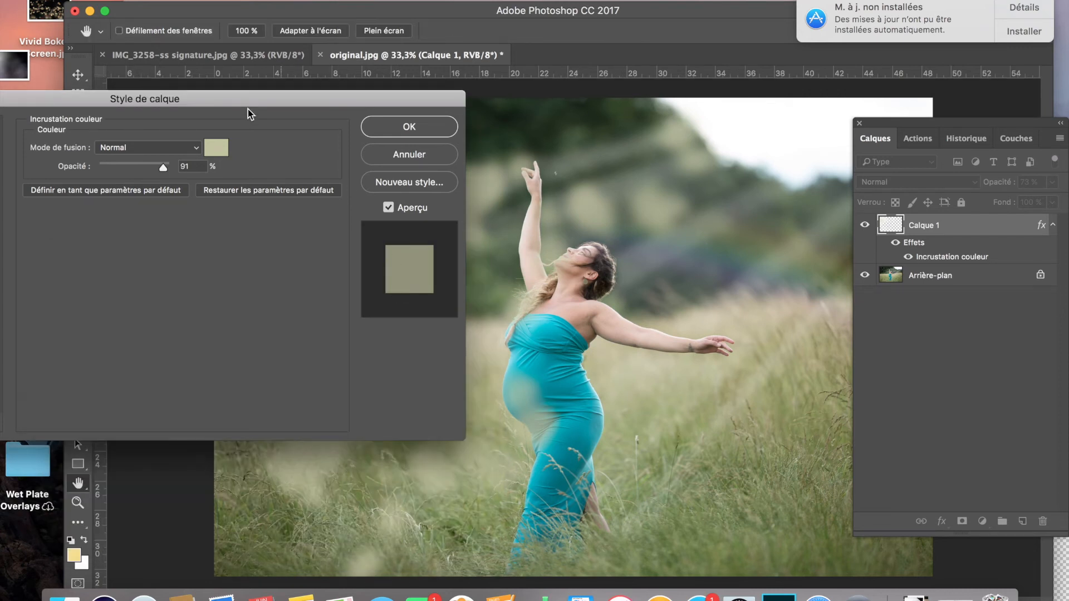
left_click_drag(266, 108, 612, 101)
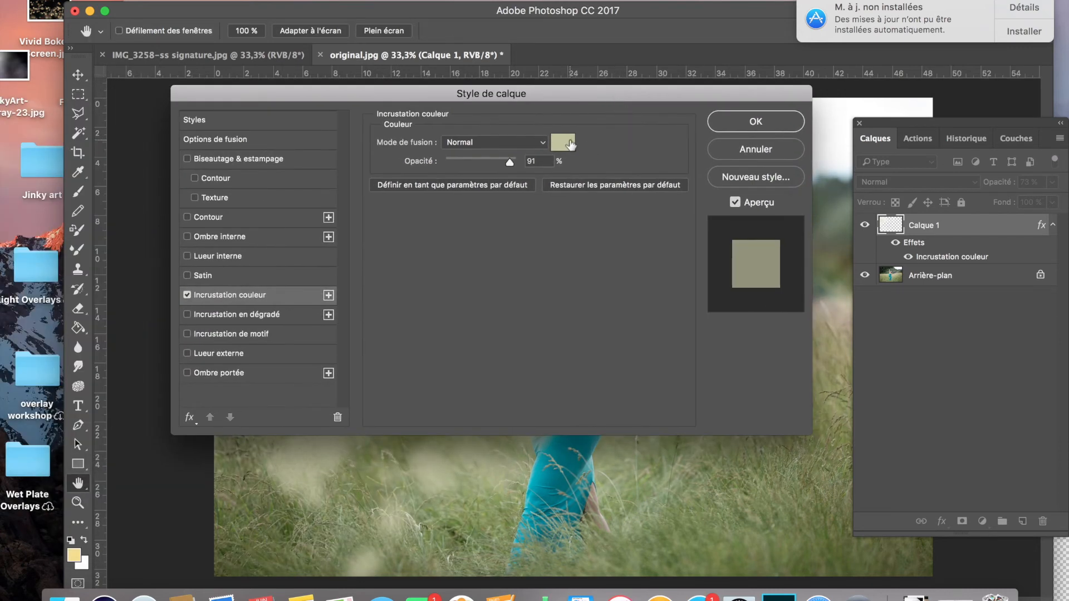
left_click(737, 134)
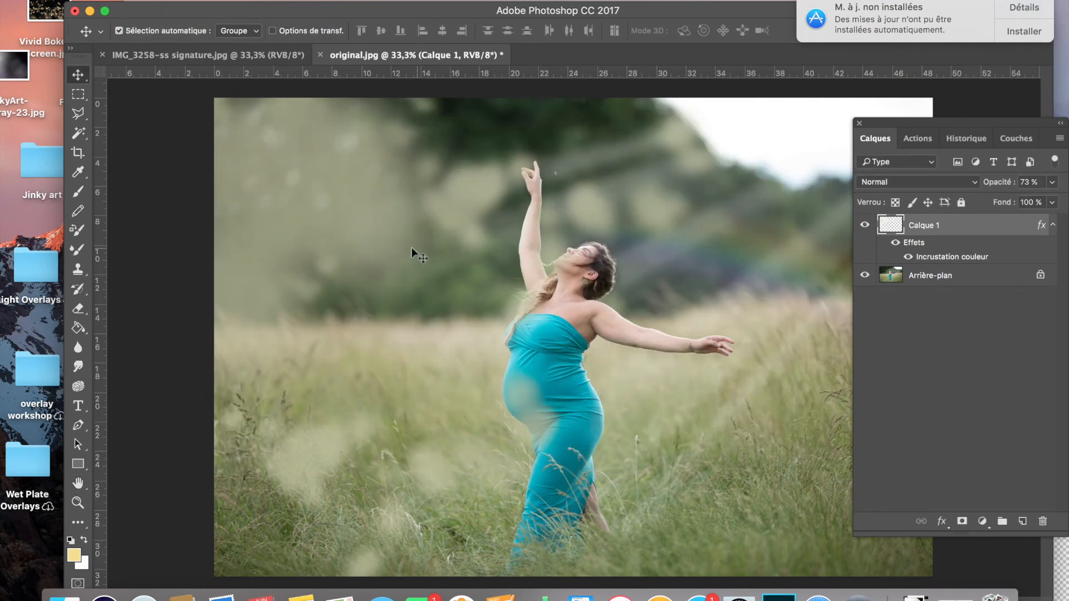
left_click(257, 56)
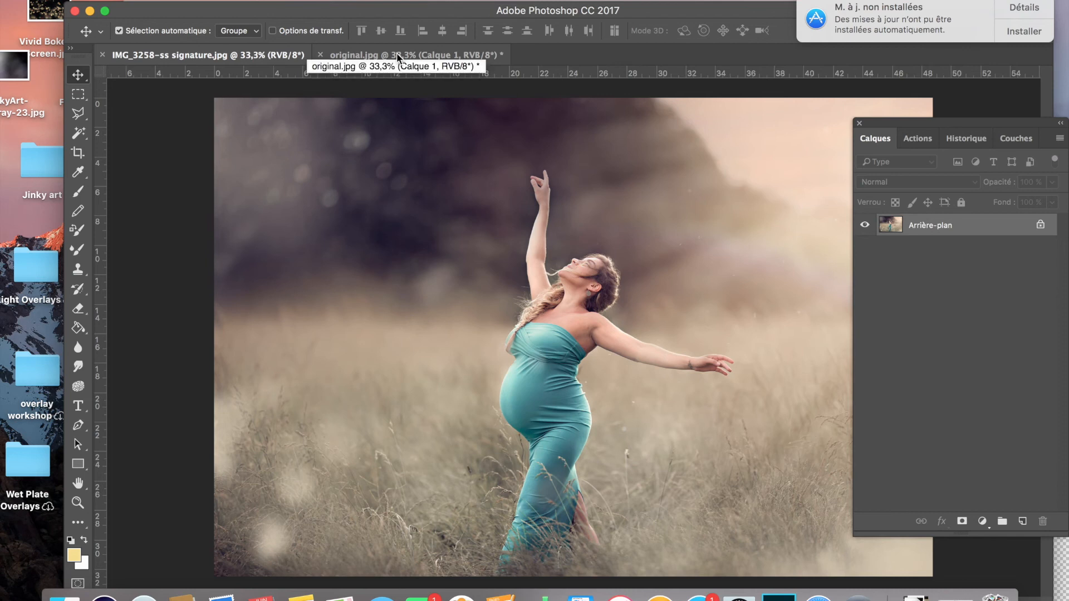
left_click(396, 54)
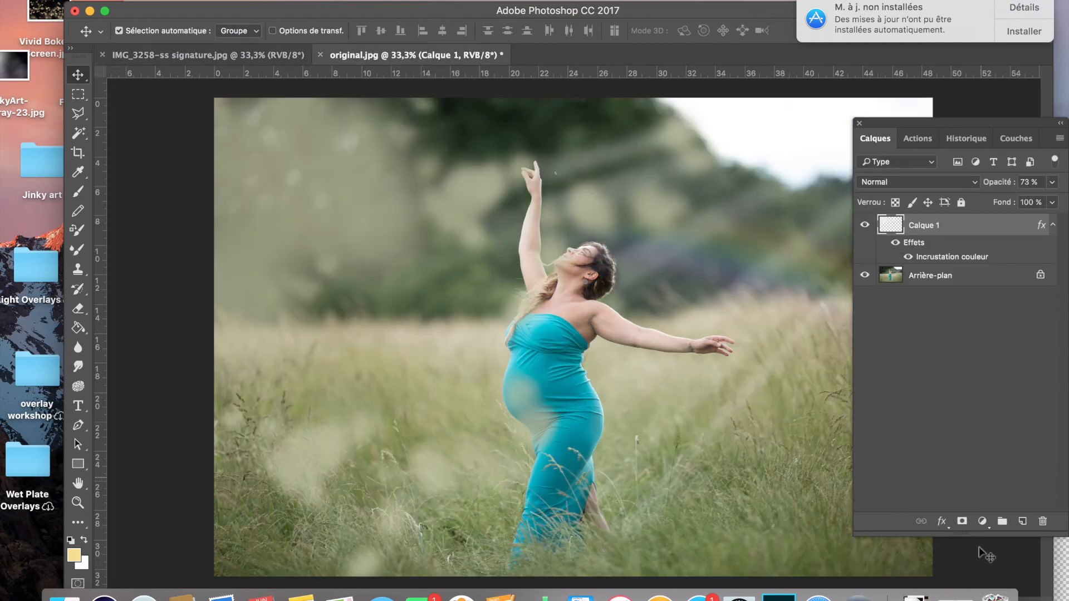
- Add a mask to the petal layer and fade the large petals over the trees with a black 1200 px brush at 22% opacity
left_click(961, 522)
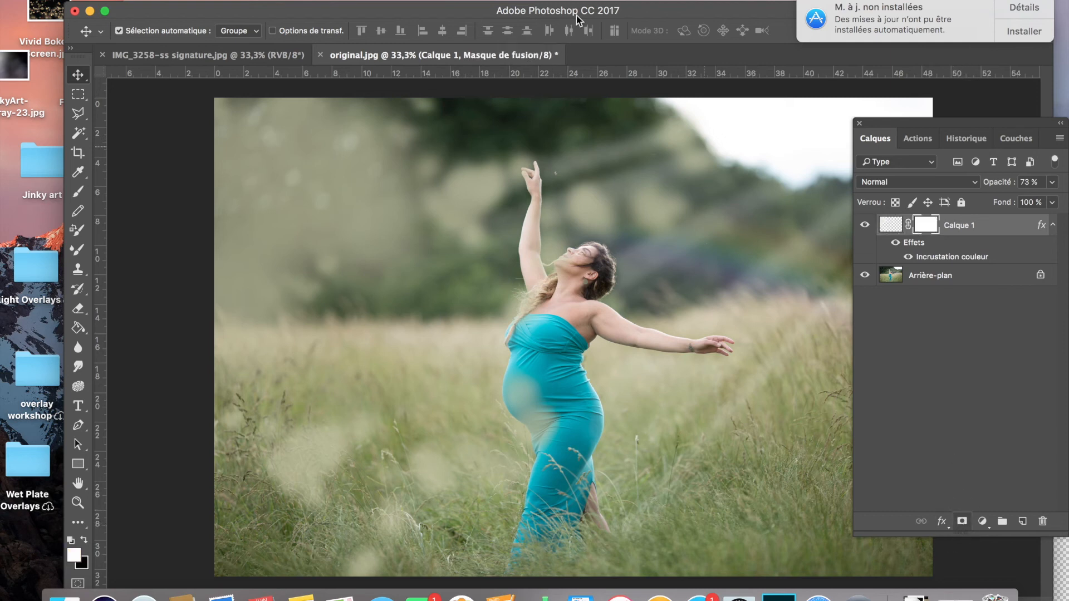
left_click(78, 191)
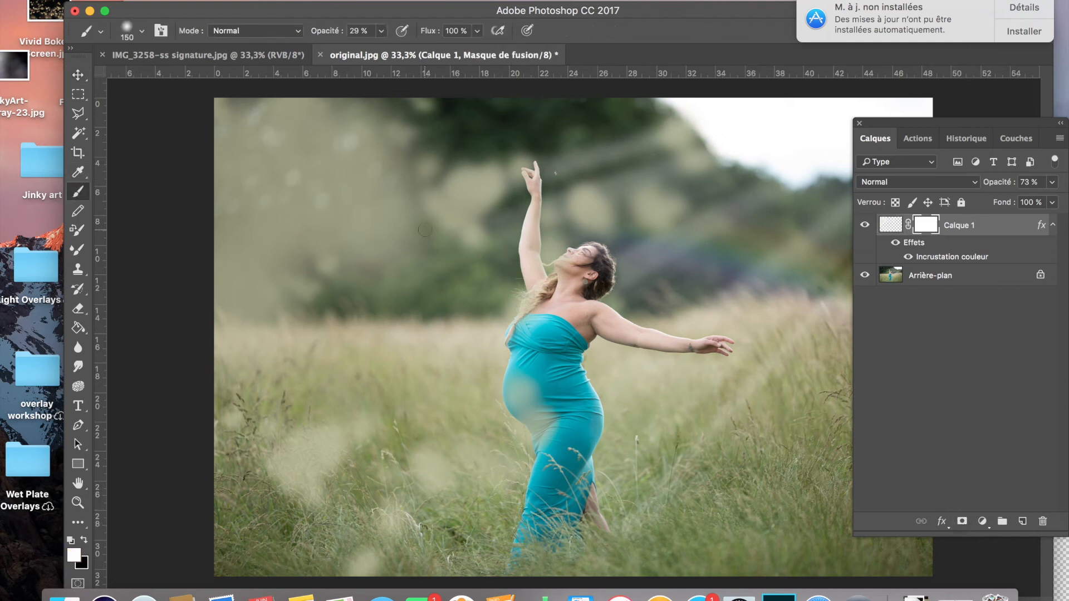
key("bracketright")
key("bracketright")
key("bracketright")
key("bracketright")
key("bracketright")
key("bracketright")
left_click(382, 31)
left_click_drag(381, 49, 376, 49)
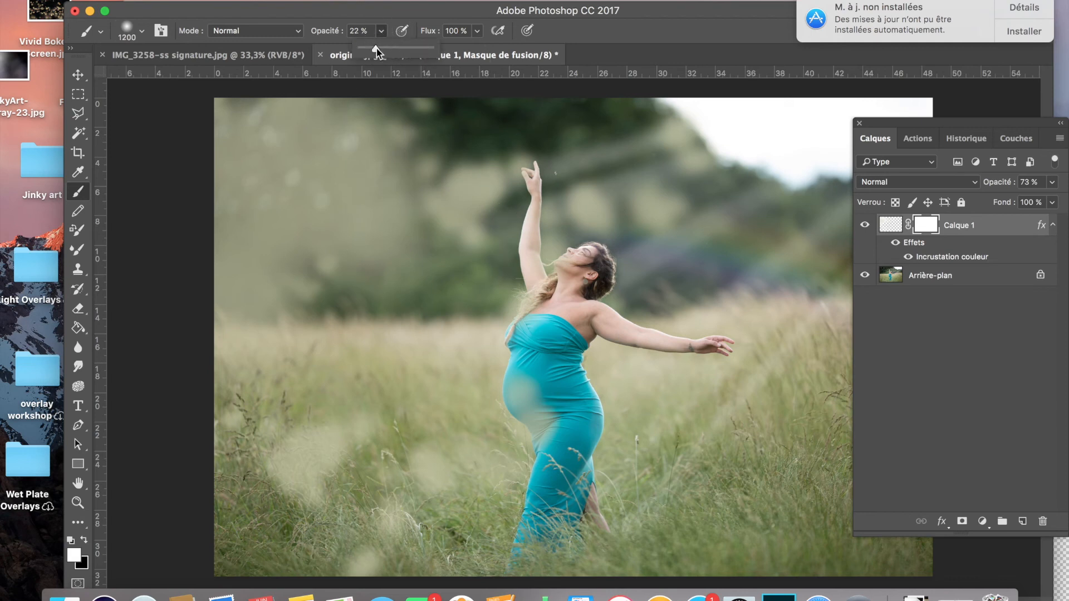
key("x")
mouse_move(397, 210)
left_mouse_down()
mouse_move(382, 227)
mouse_move(387, 250)
mouse_move(469, 227)
mouse_move(461, 176)
mouse_move(327, 106)
mouse_move(410, 136)
mouse_move(240, 128)
left_mouse_up()
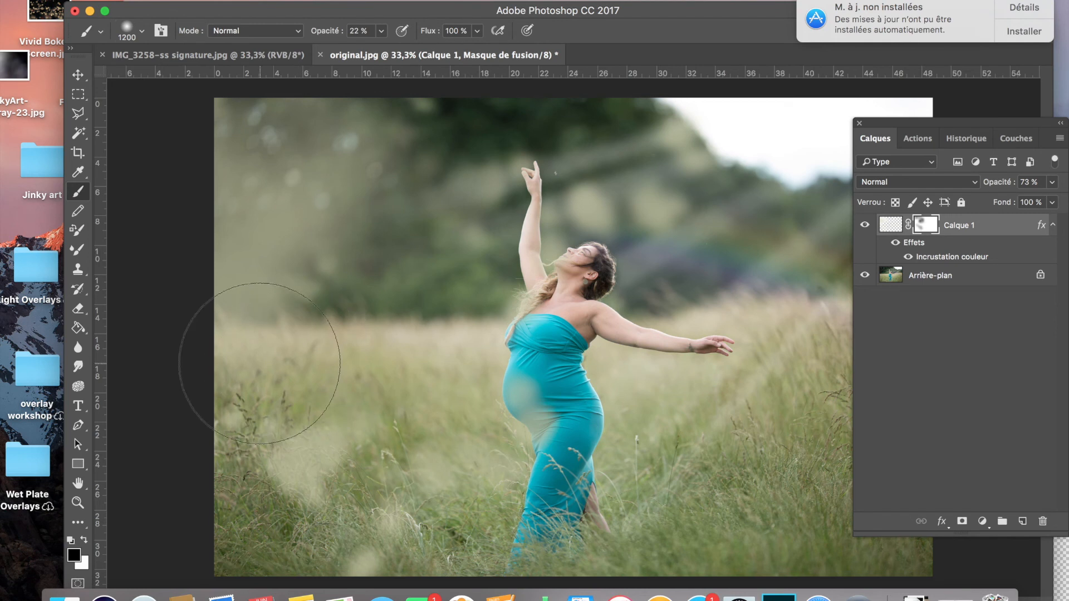
left_click(473, 205)
left_click(505, 191)
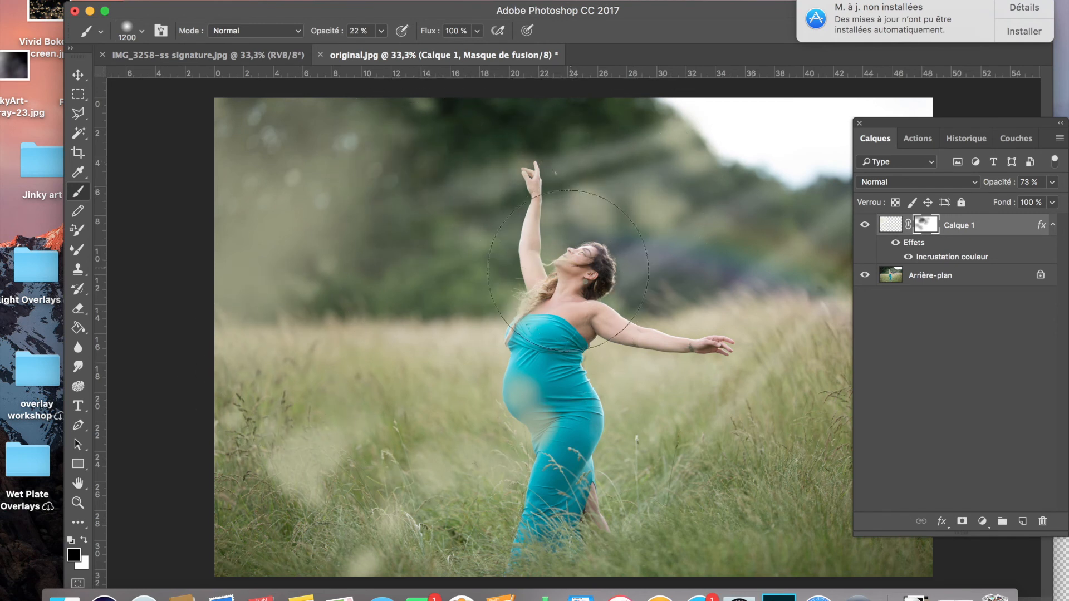
- Mask the petals off the woman's body and dress with a black 700 px brush at 100% opacity
key("bracketleft")
key("bracketleft")
key("bracketleft")
key("bracketleft")
key("bracketleft")
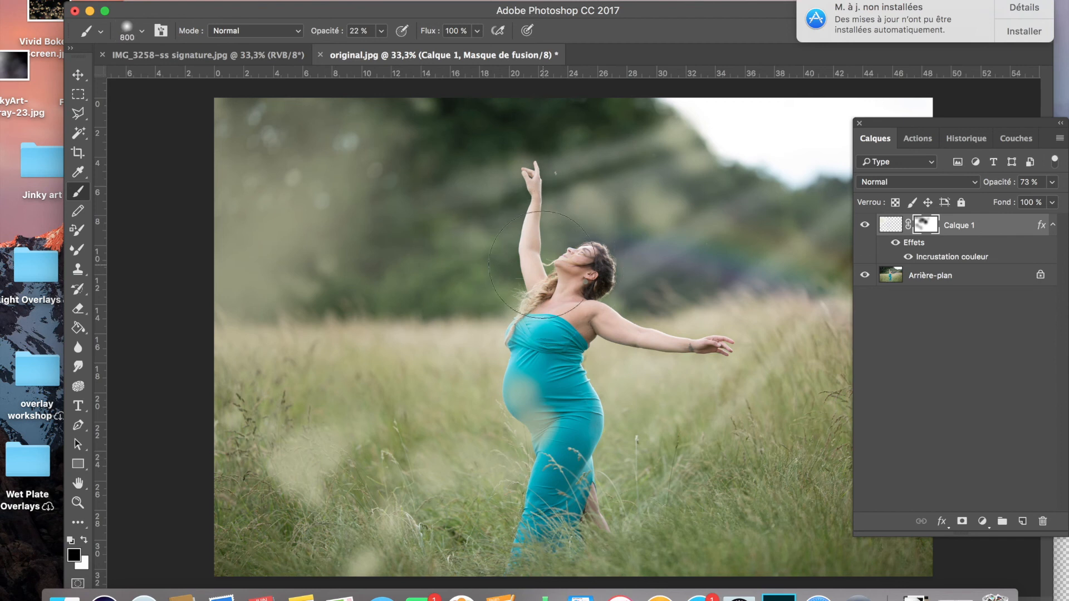
left_click(382, 31)
left_click_drag(382, 49, 441, 50)
mouse_move(542, 345)
left_mouse_down()
mouse_move(557, 395)
mouse_move(535, 439)
mouse_move(545, 489)
left_mouse_up()
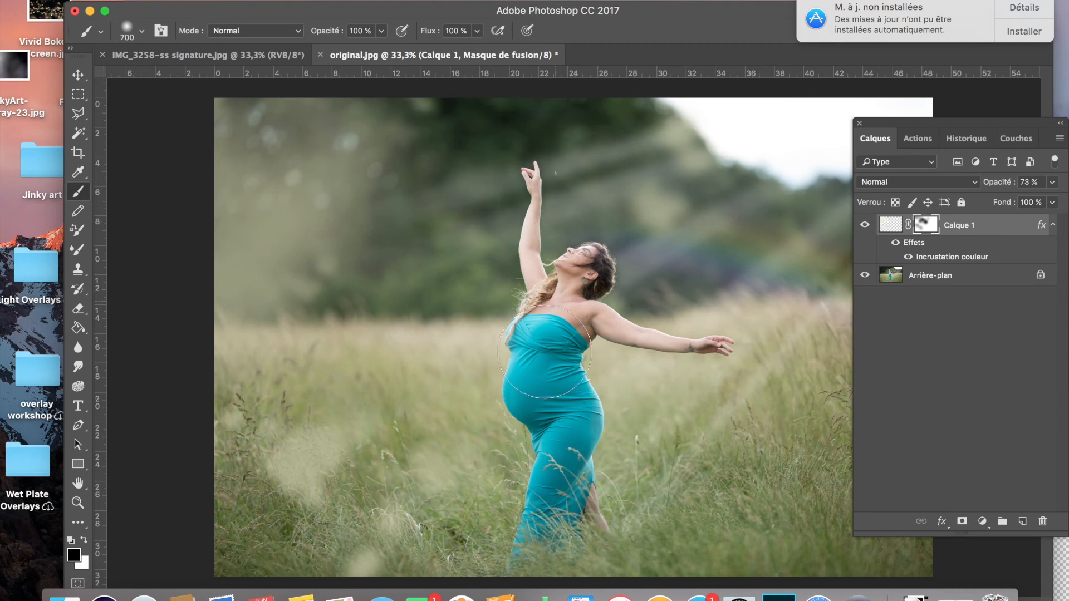
key("bracketleft")
key("bracketleft")
- Raise the petal layer's opacity to 83% and undo a full-strength test stroke on the mask over the large blurred petal
left_click(1051, 183)
left_click_drag(1041, 203, 1048, 203)
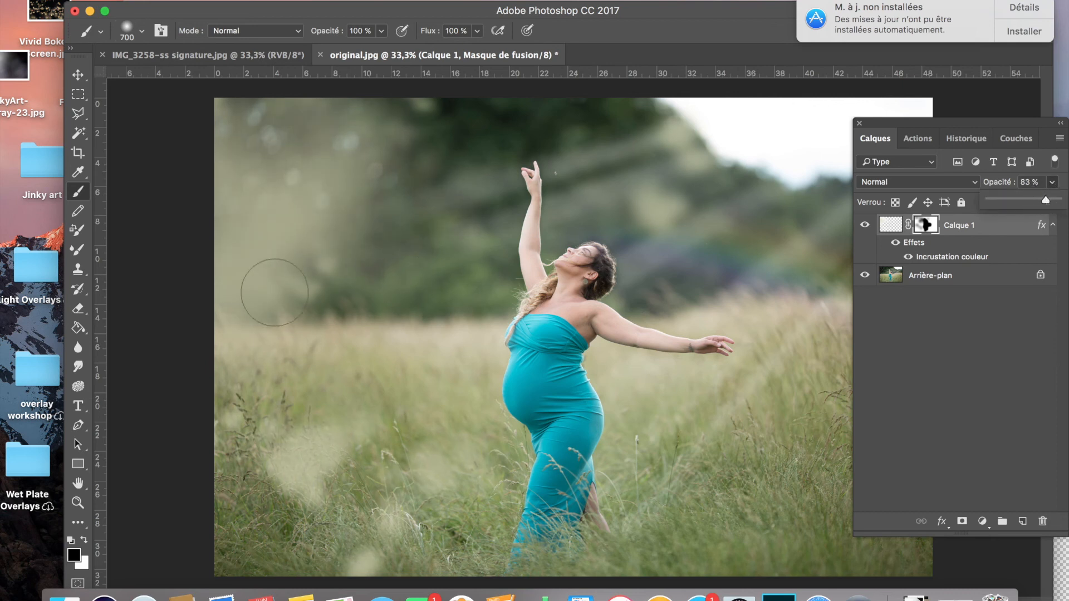
left_click(256, 291)
key("super+z")
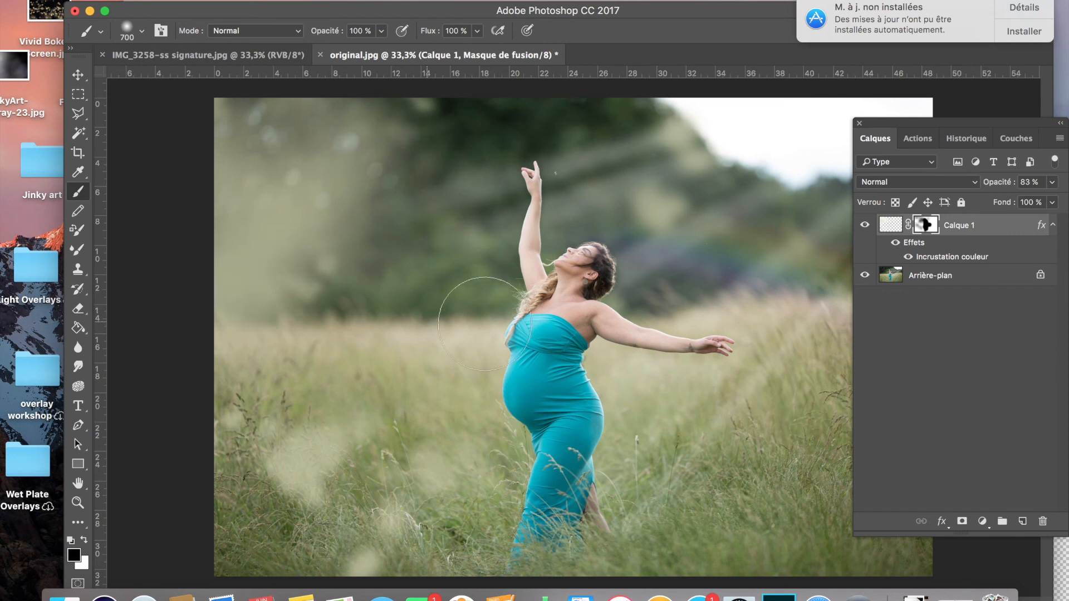
- Set the mask brush to 65% opacity and switch the painting colour to white
left_click(381, 31)
left_click_drag(339, 54, 334, 51)
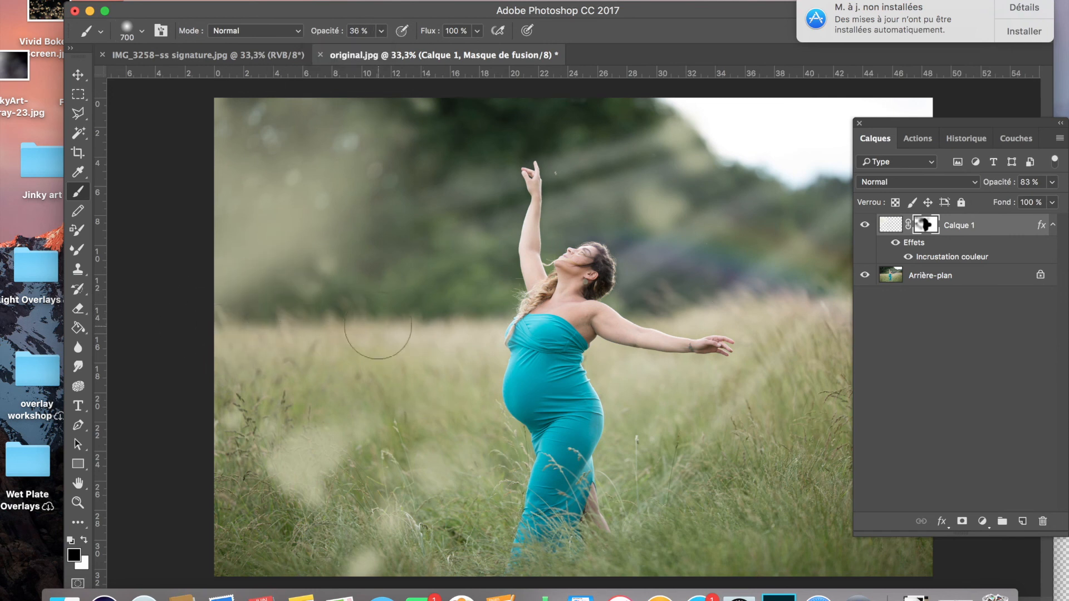
left_click(382, 31)
left_click(401, 50)
key("x")
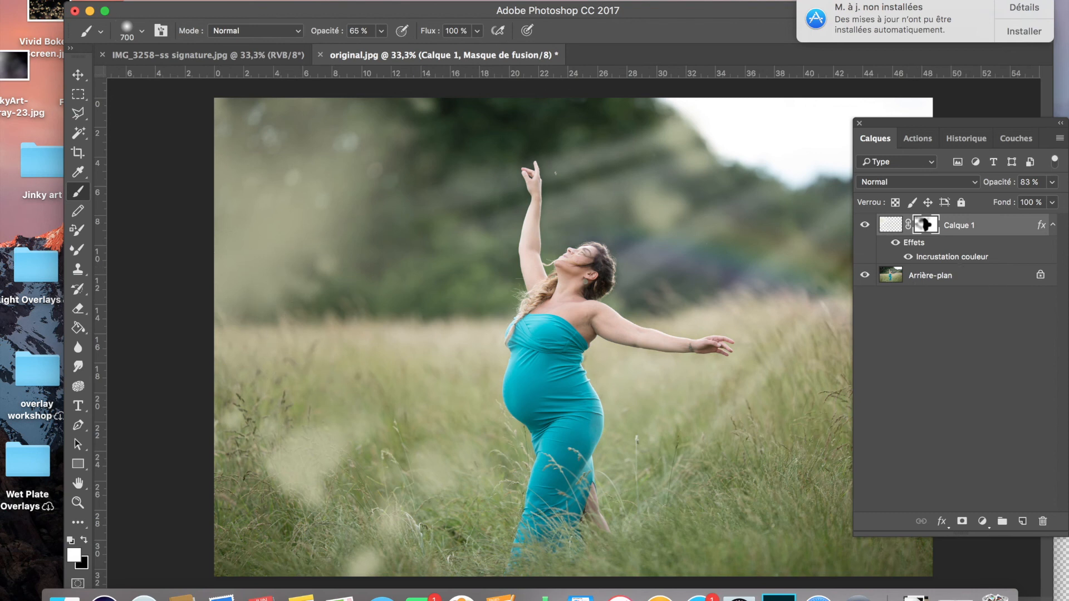
- Flatten the image and restore the history state just before flattening
left_click(268, 0)
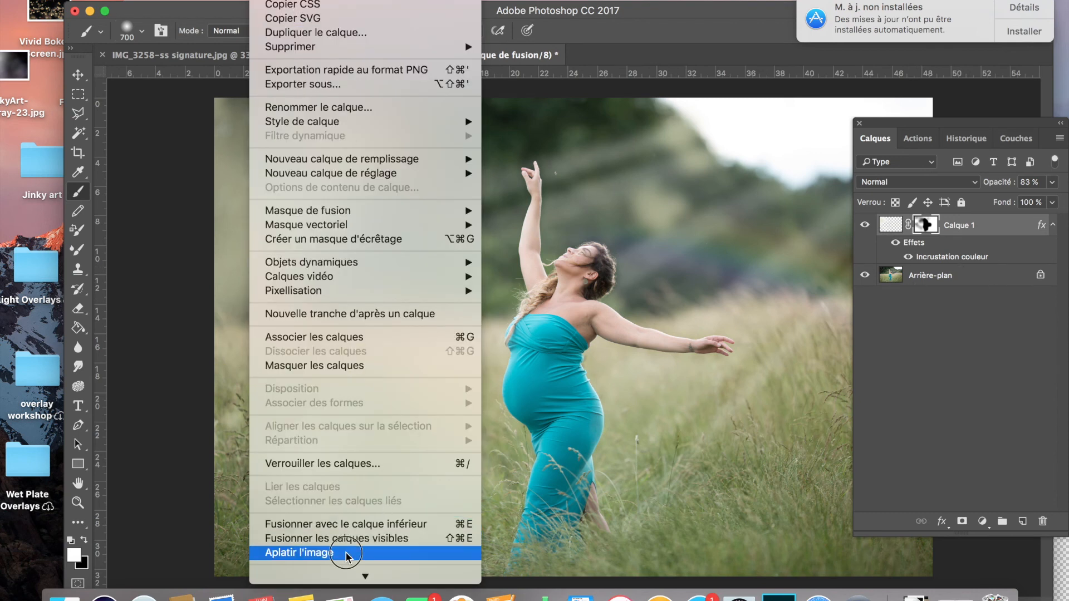
left_click(346, 555)
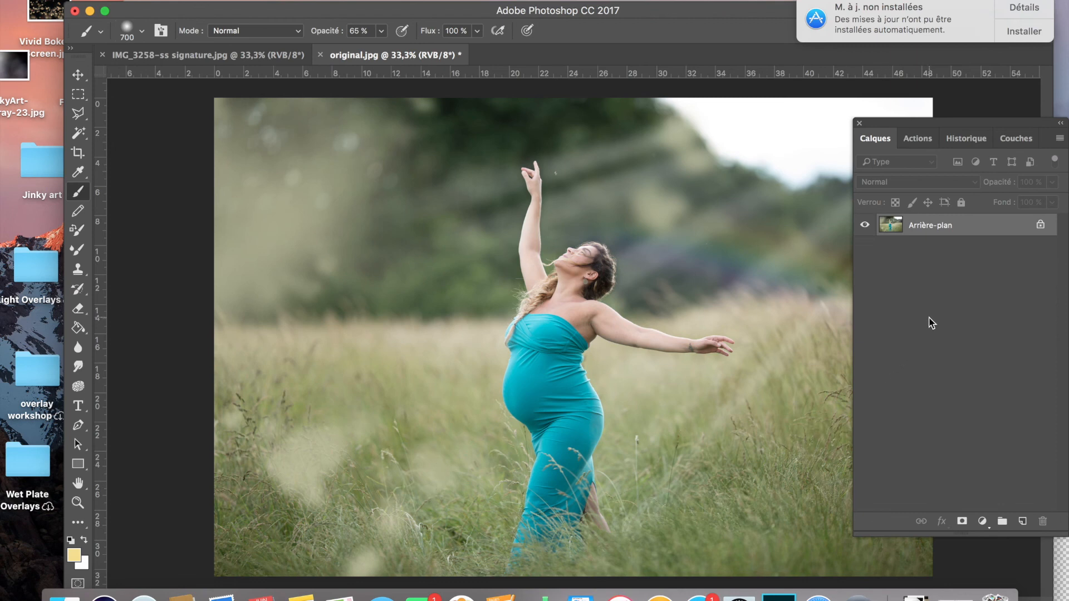
left_click(971, 138)
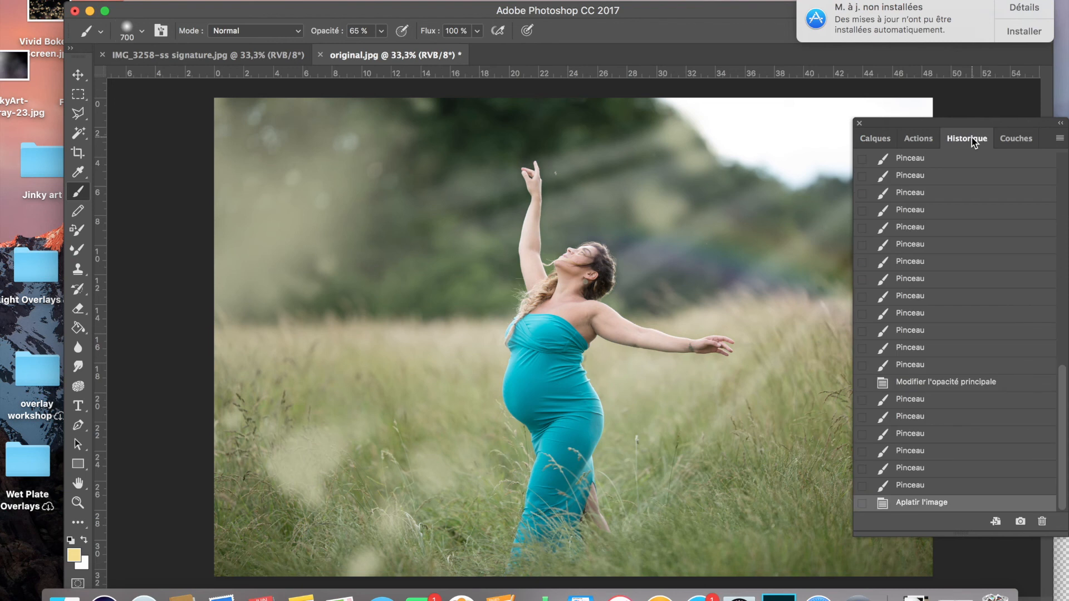
left_click(916, 487)
left_click(878, 142)
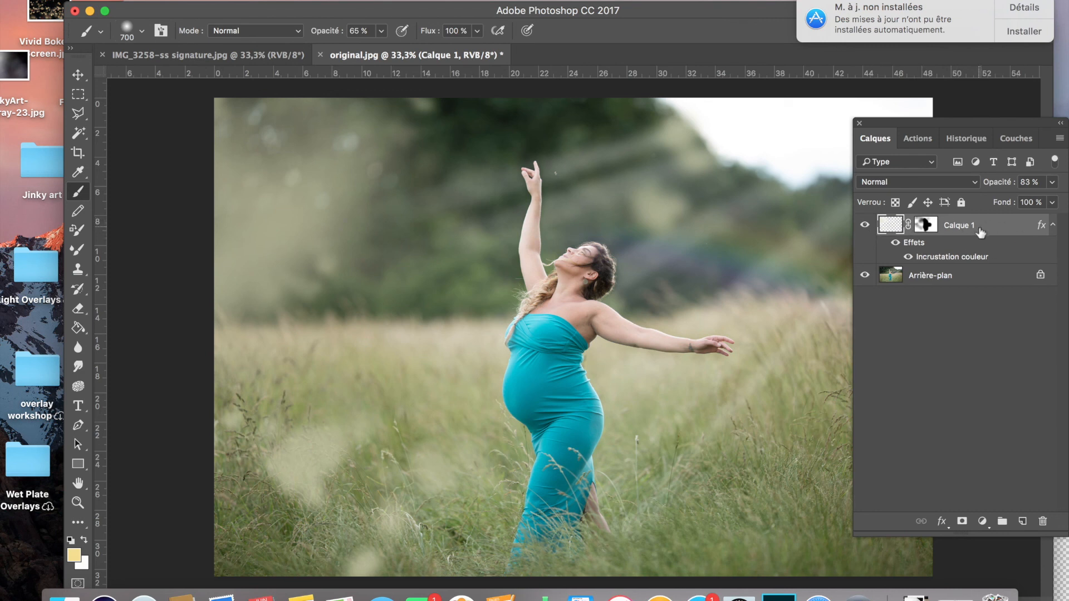
- Duplicate the masked petal layer and move the copy over the woman towards the opposite side of the photo
left_click_drag(979, 231, 1021, 521)
left_click(78, 75)
left_click_drag(317, 189, 539, 244)
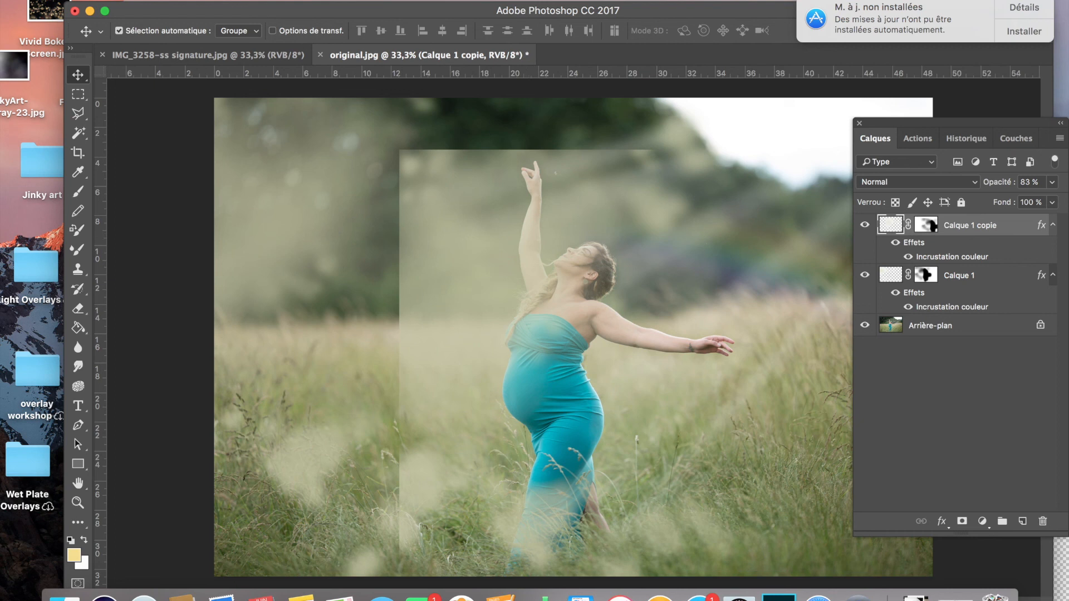
- Rotate the copied petal layer by -91.34° so its petals fall over the grass around and beside the dress
left_click(181, 1)
mouse_move(236, 308)
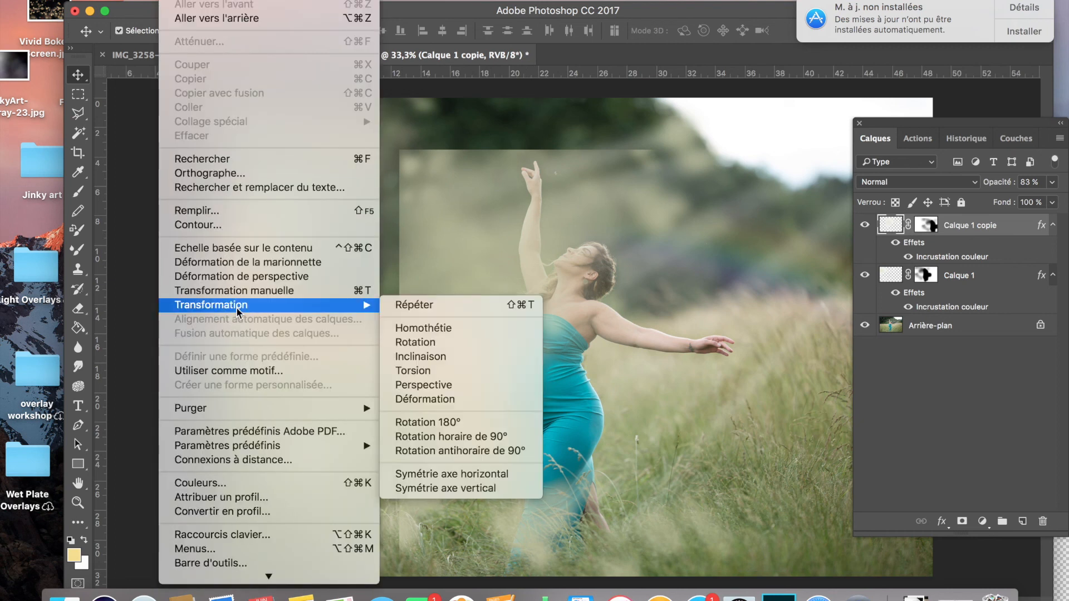
left_click(415, 342)
left_click_drag(711, 110, 221, 365)
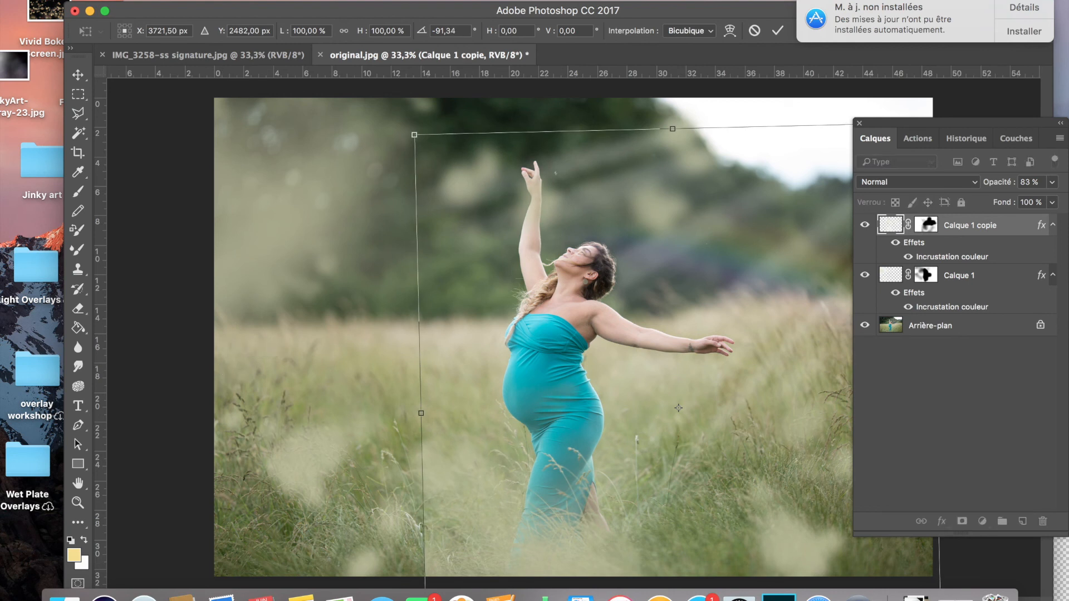
left_click(133, 0)
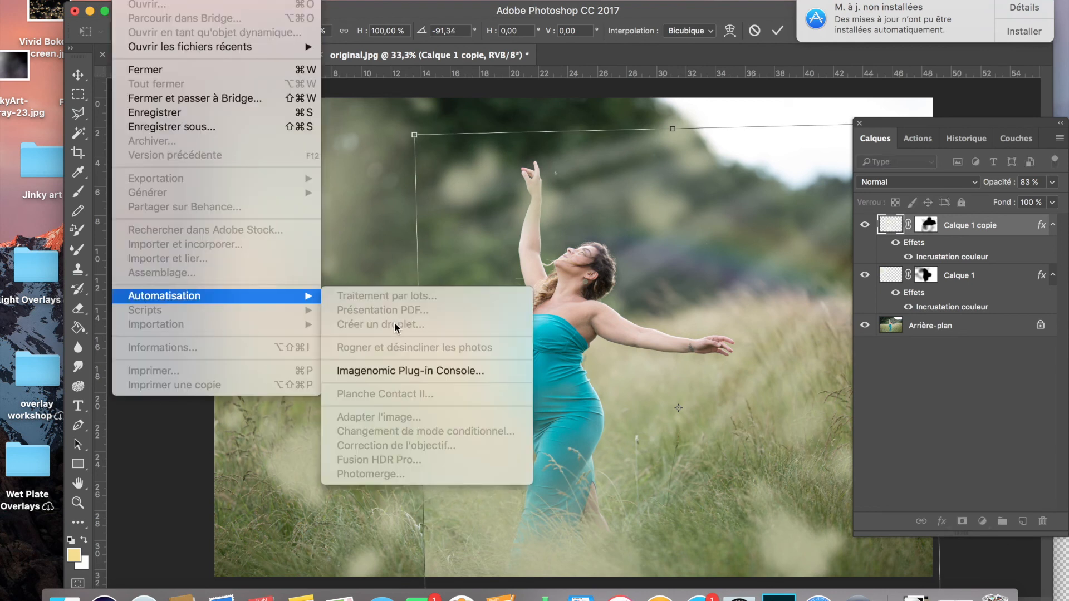
left_click(919, 257)
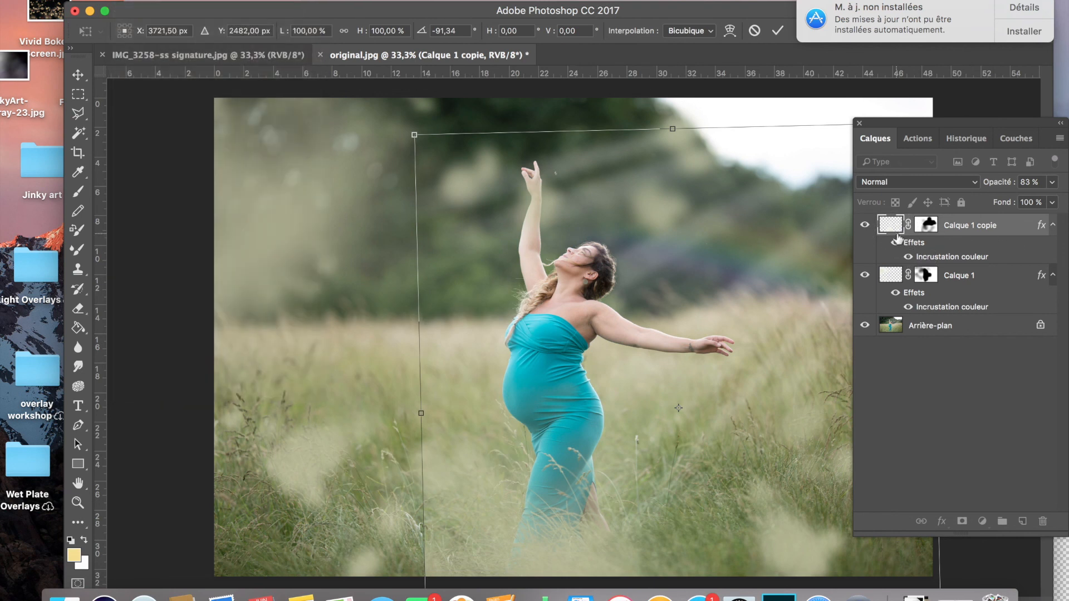
- Apply the rotation and flip the copied petal layer horizontally
key("Return")
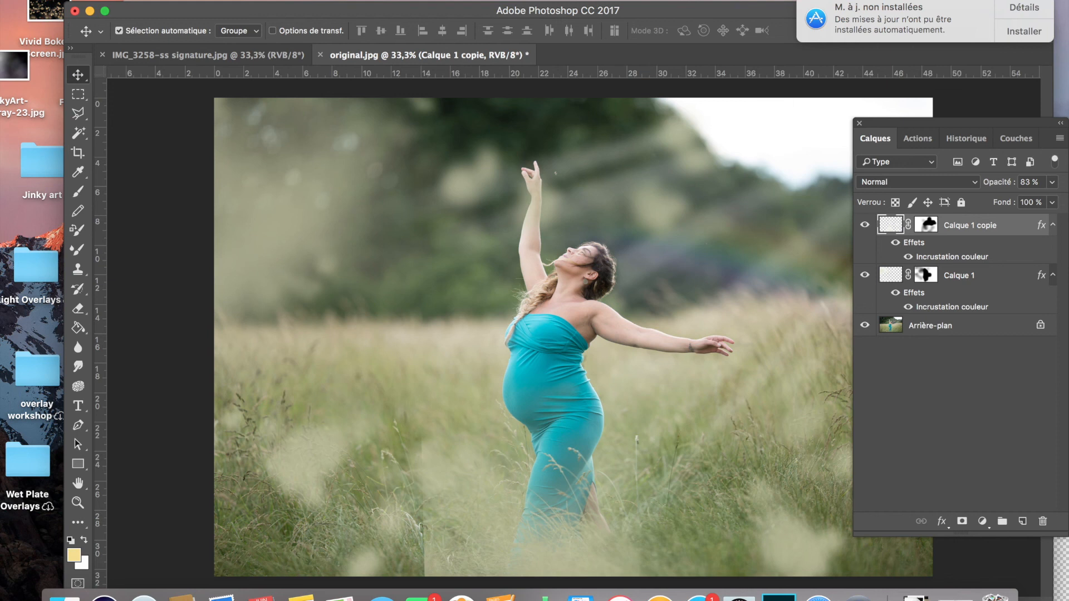
left_click(133, 0)
mouse_move(203, 296)
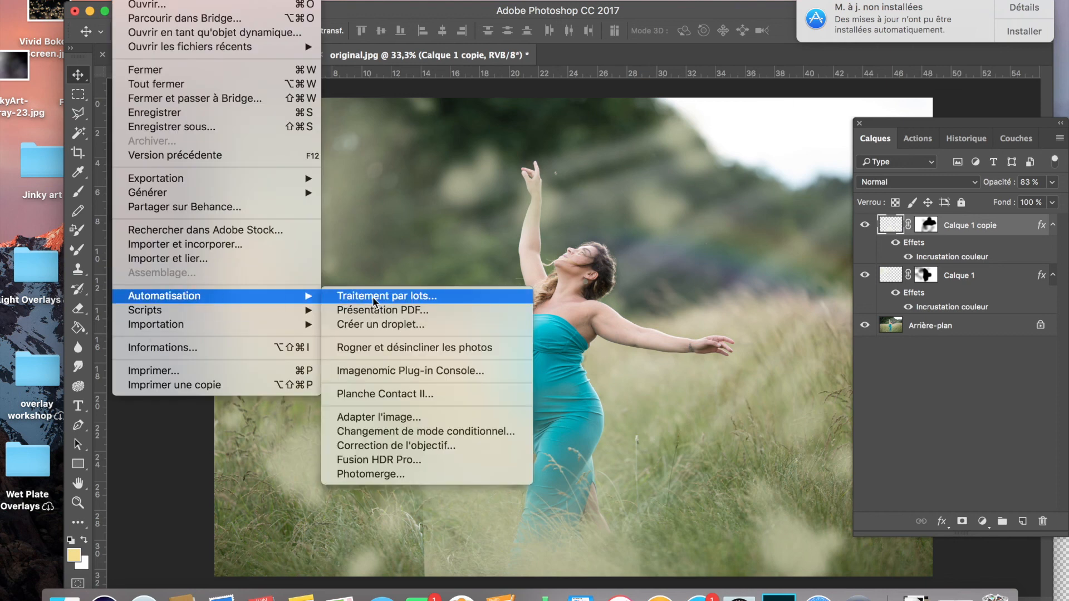
mouse_move(177, 0)
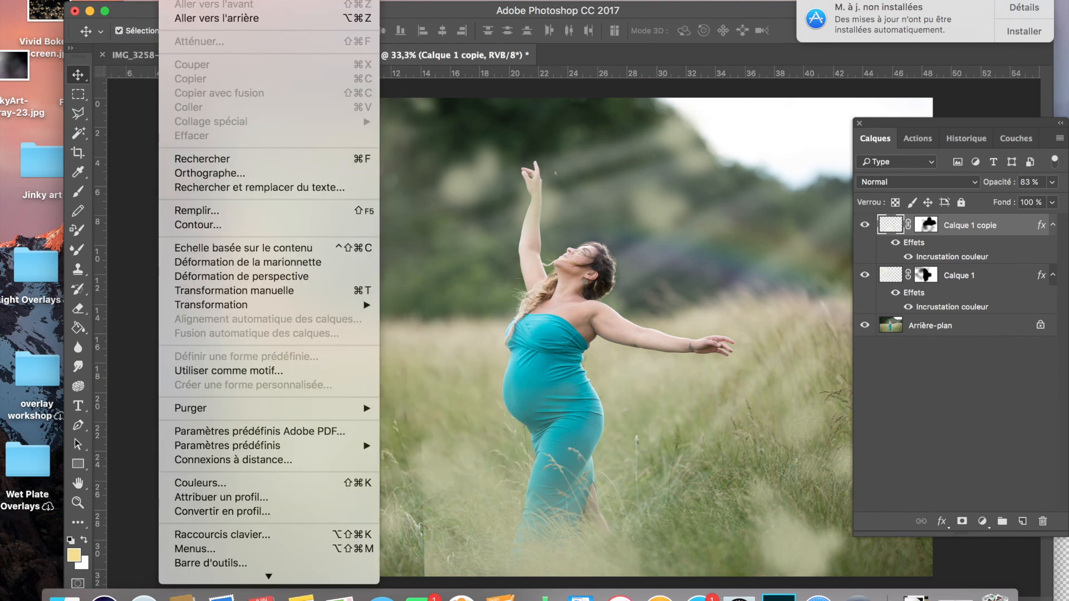
mouse_move(278, 306)
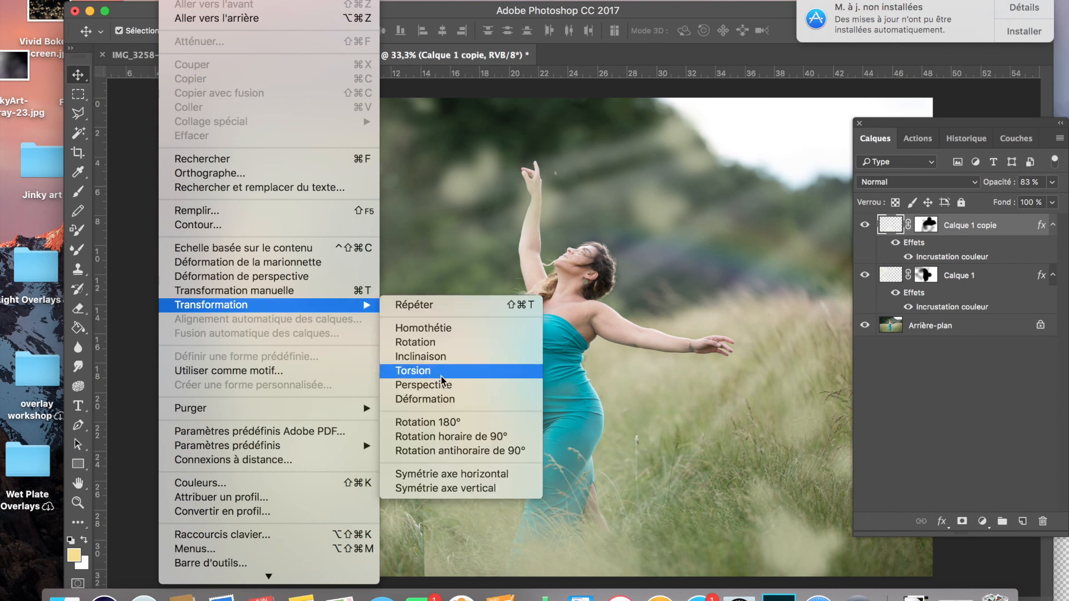
left_click(444, 474)
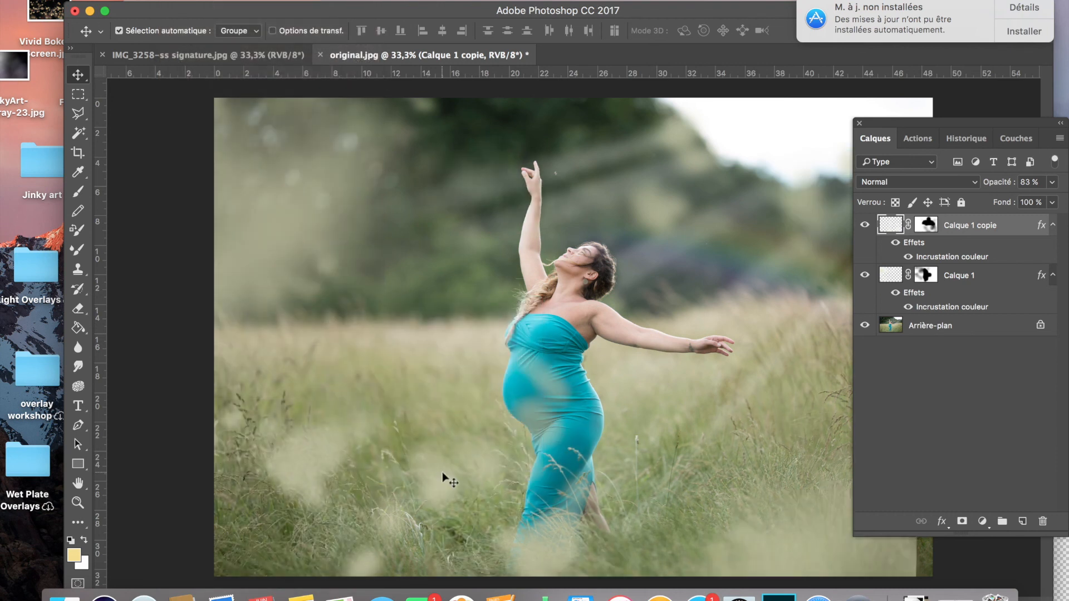
- Shift the flipped petal layer outward so its straight edge no longer cuts across the grass near the photo's border
left_click_drag(897, 127, 1026, 127)
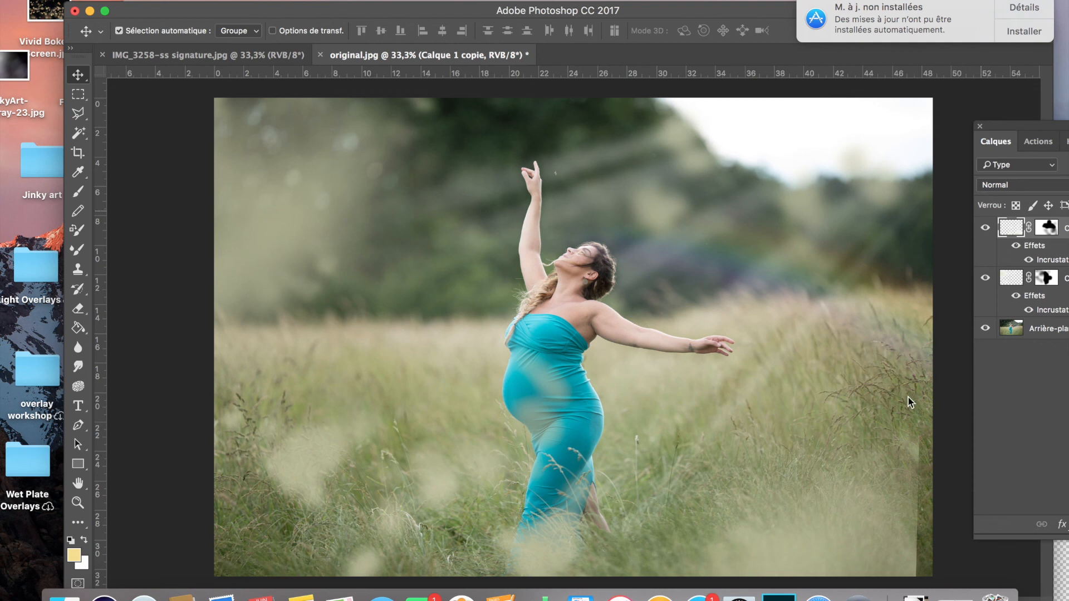
left_click_drag(860, 507, 891, 499)
left_click_drag(1018, 126, 897, 115)
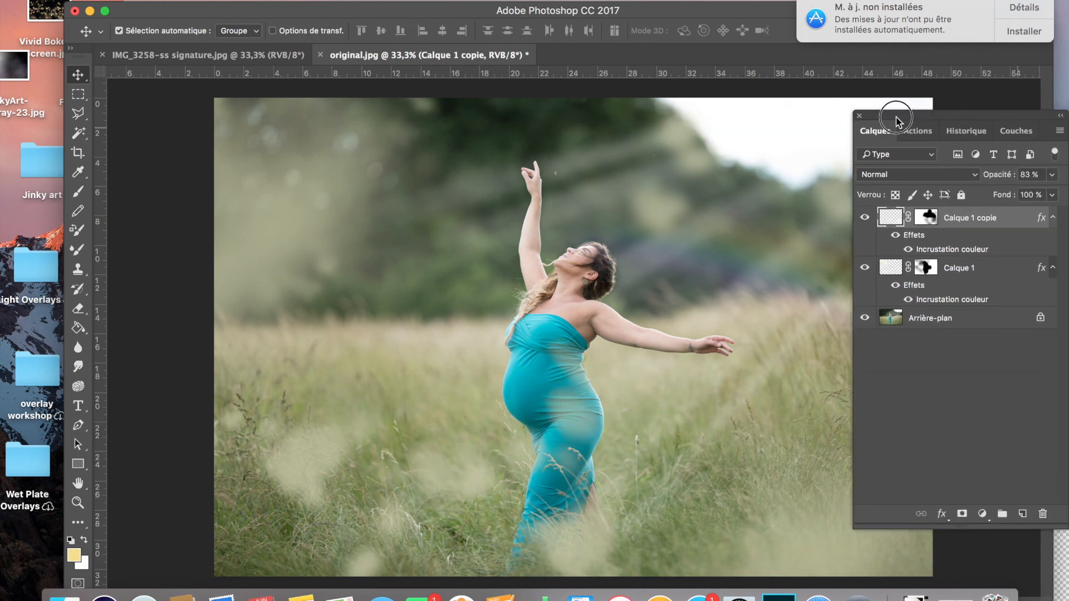
- Reveal petals over the trees beside the woman by painting white on the copied layer's mask with a 1500 px brush at 100% opacity
left_click(926, 216)
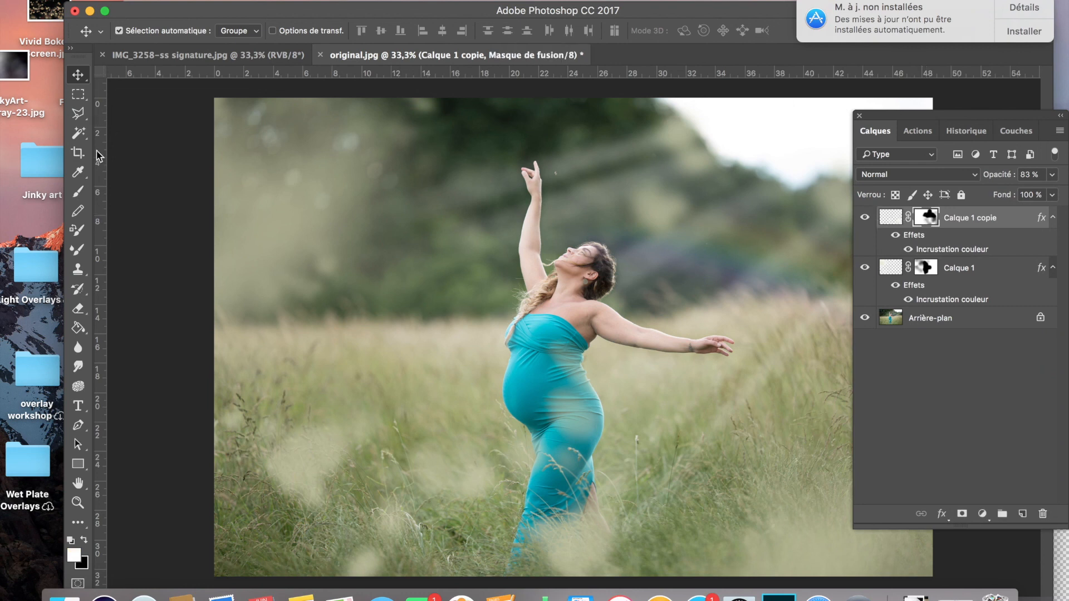
left_click(78, 191)
key("bracketright")
key("bracketright")
key("bracketright")
key("bracketright")
key("bracketright")
key("bracketright")
left_click(708, 211)
left_click(381, 32)
left_click_drag(380, 50, 526, 53)
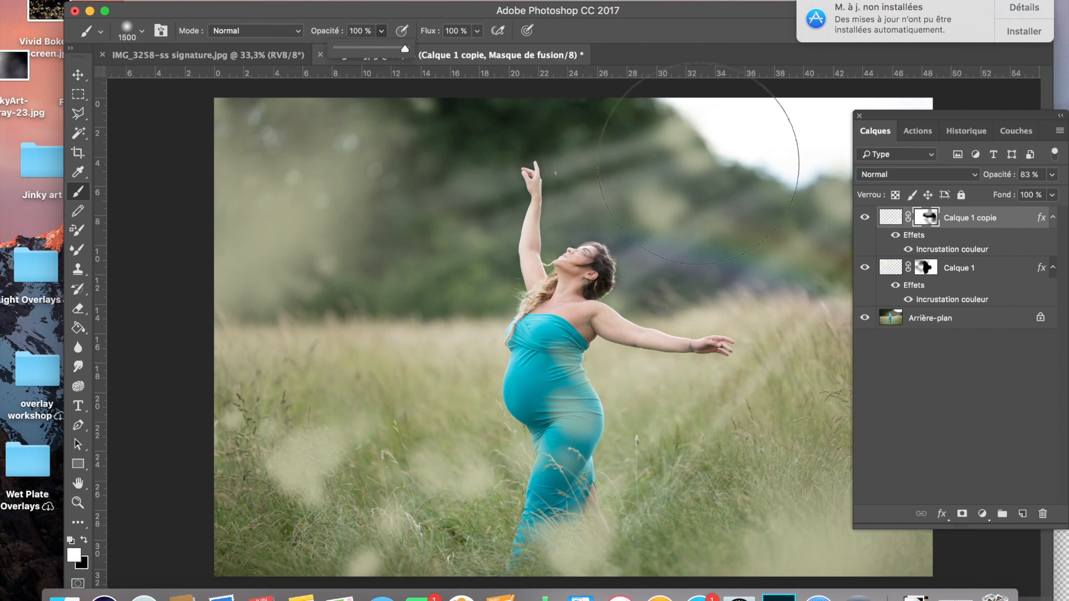
mouse_move(733, 195)
left_mouse_down()
mouse_move(658, 205)
mouse_move(807, 250)
left_mouse_up()
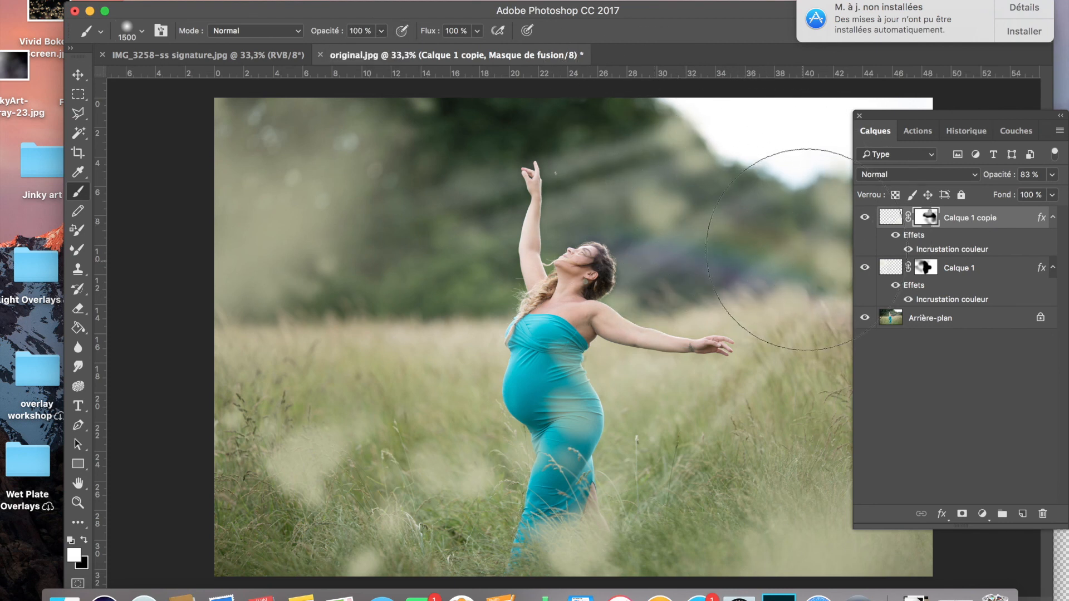
- Paint black on the copied layer's mask over the sky, the trees and the dress to hide the petals there
left_click_drag(885, 118, 1010, 127)
key("x")
mouse_move(818, 267)
left_mouse_down()
mouse_move(830, 228)
mouse_move(891, 246)
mouse_move(768, 203)
left_mouse_up()
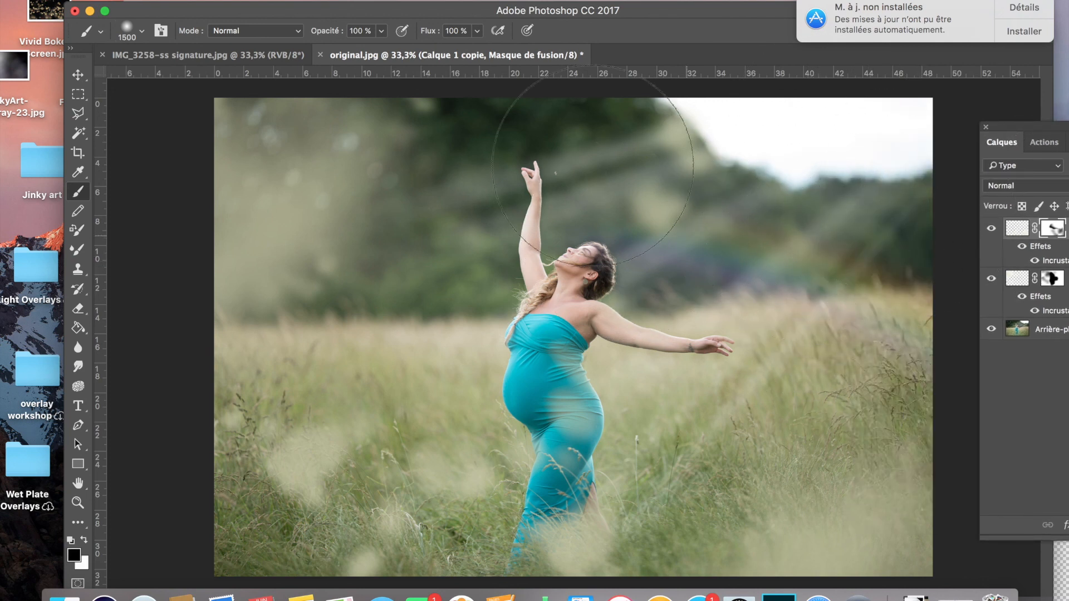
mouse_move(642, 473)
left_mouse_down()
mouse_move(590, 441)
mouse_move(588, 529)
mouse_move(523, 462)
left_mouse_up()
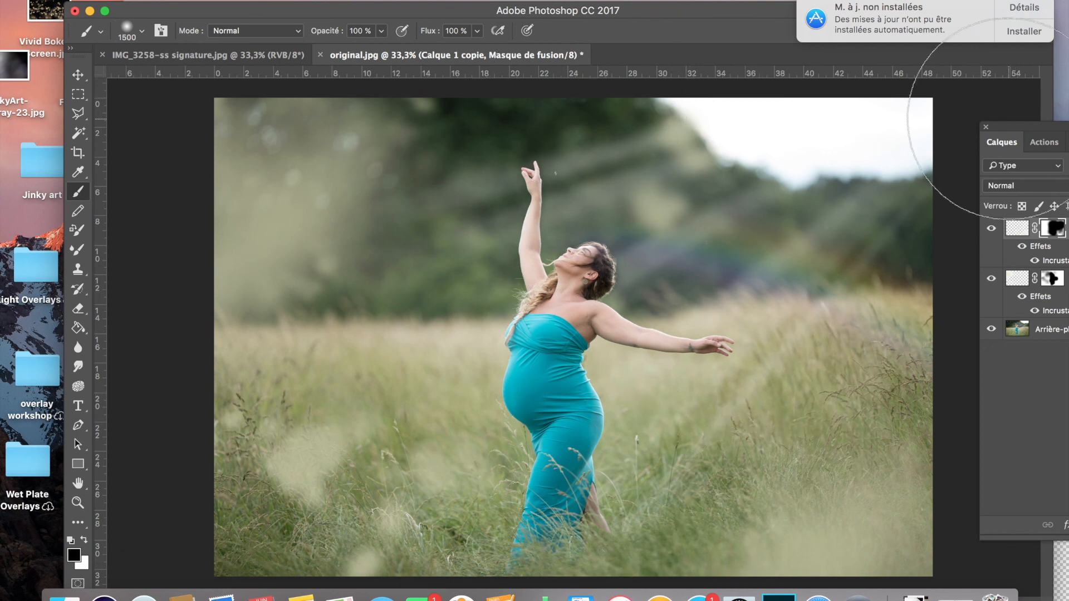
left_click_drag(1021, 125, 870, 117)
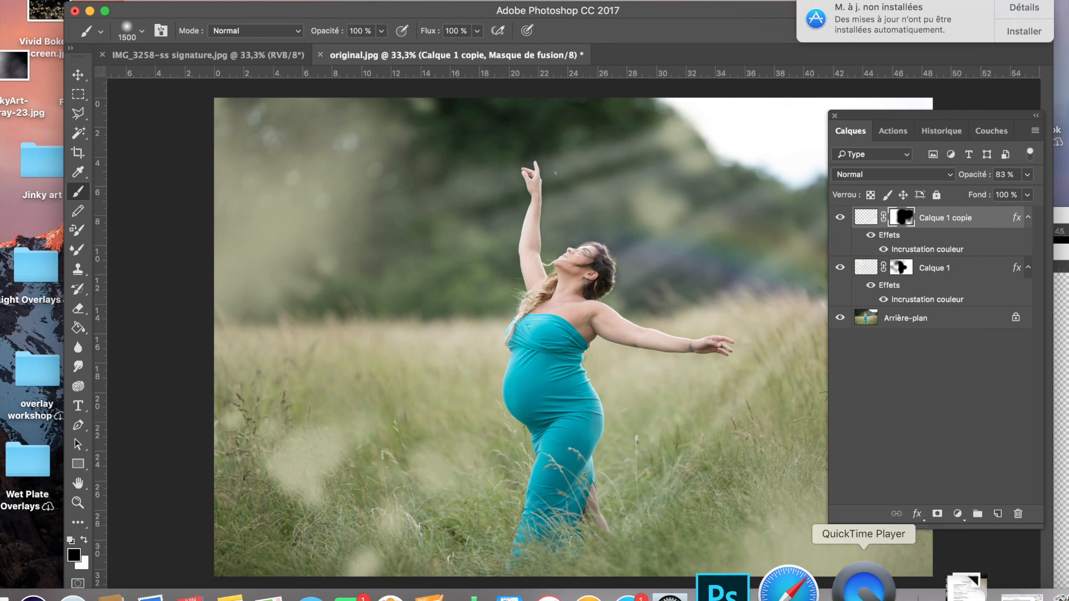
- Quit QuickTime Player and enter "danse" as the file name for saving the screen recording
left_click(863, 584)
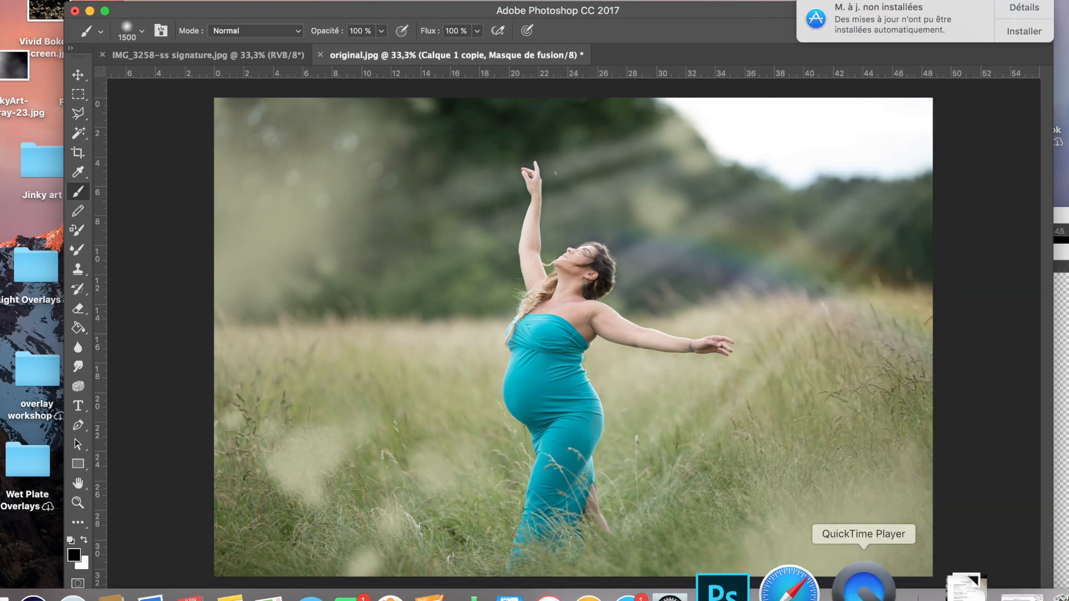
right_click(854, 584)
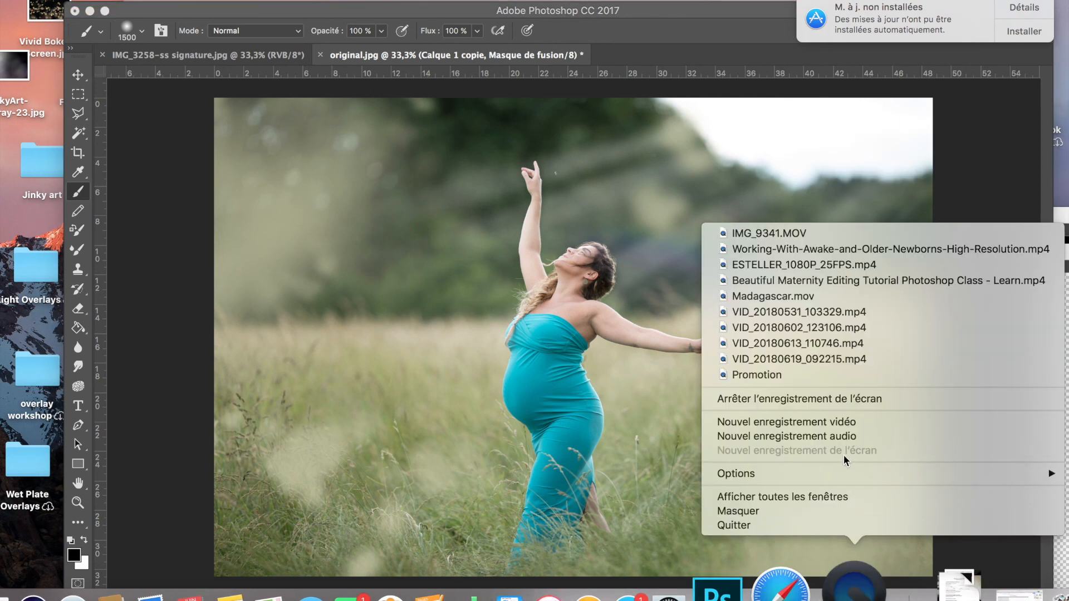
left_click(772, 528)
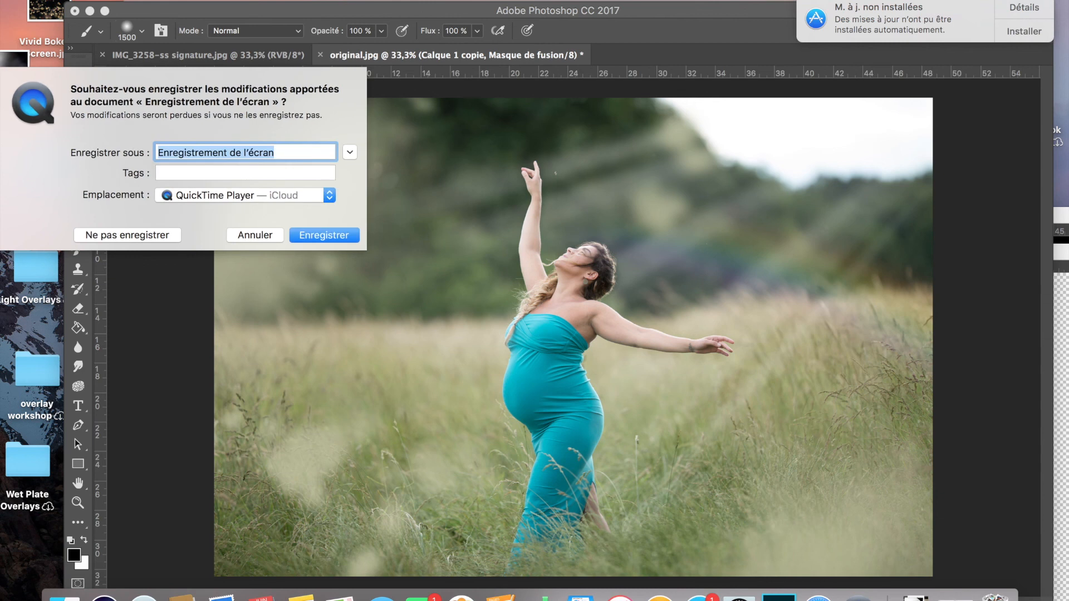
type("danse")
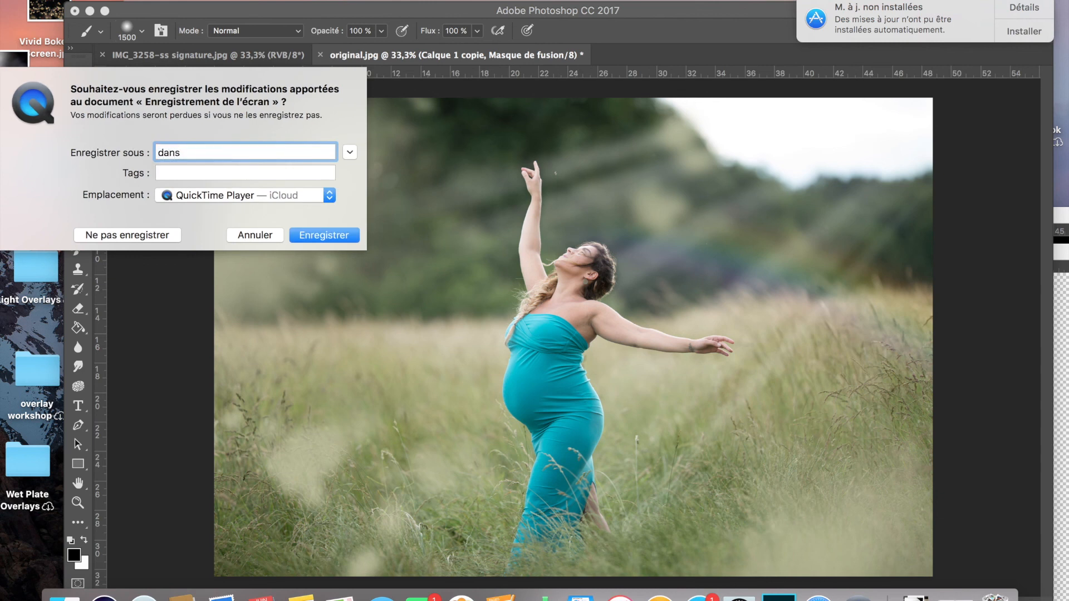